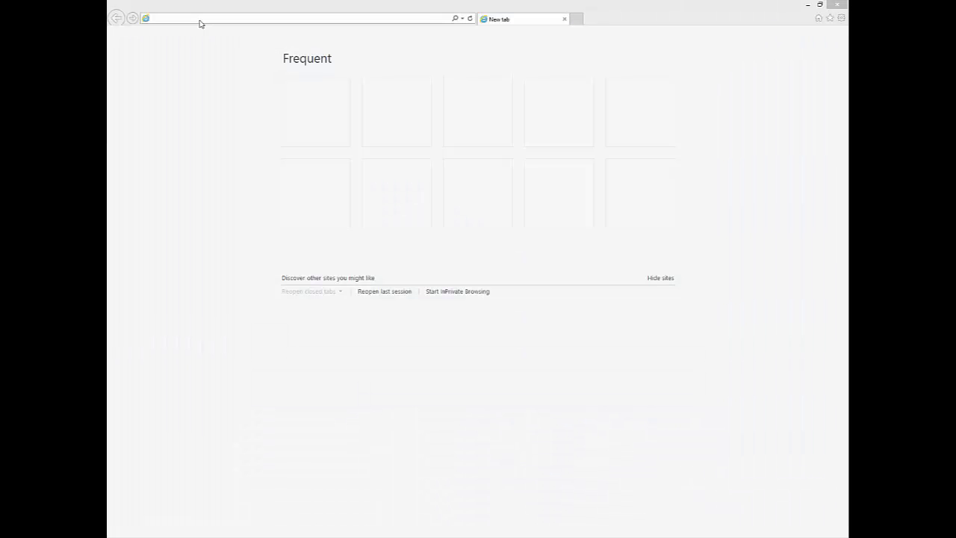
- Open 192.168.1.1 and sign in with the administrator username and password
type("19")
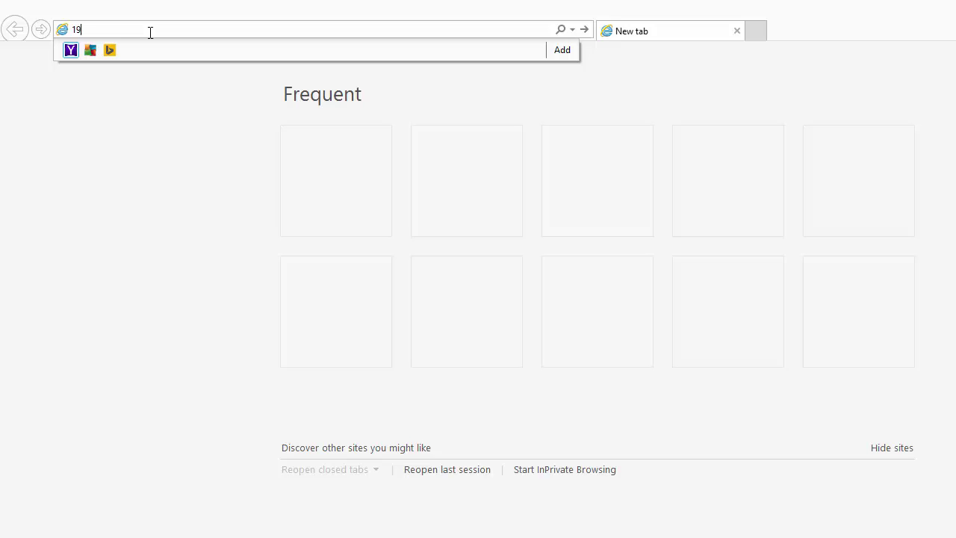
type("2.168.1.1")
key("Return")
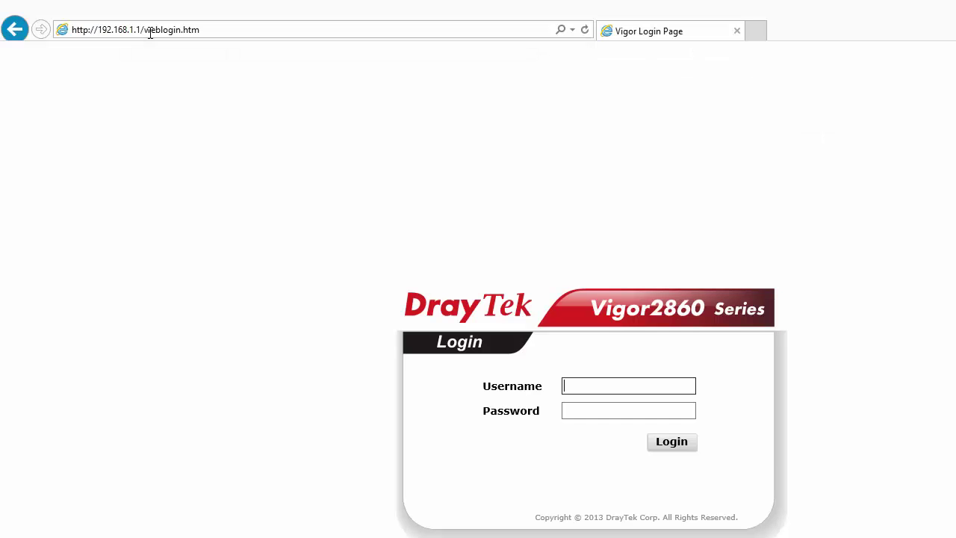
type("admin")
key("Tab")
type("admin")
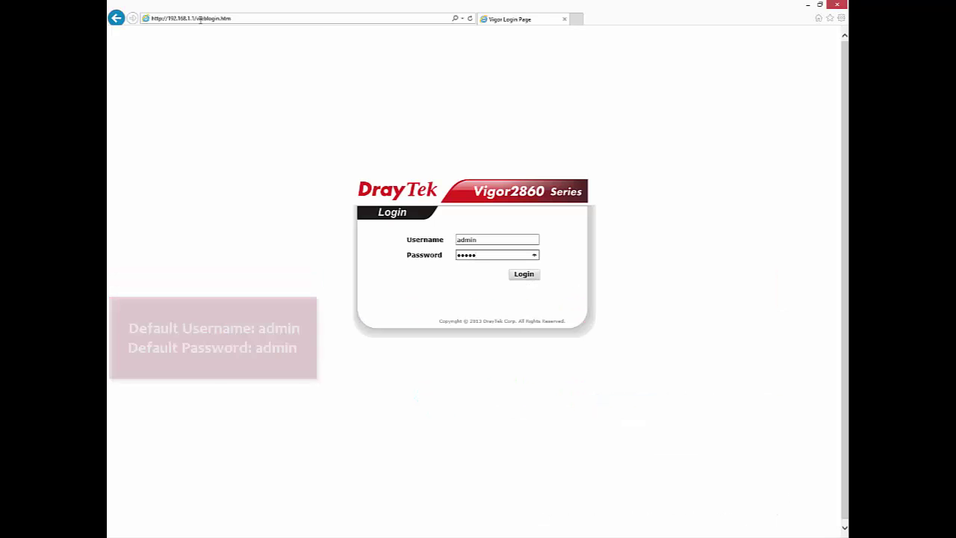
key("Return")
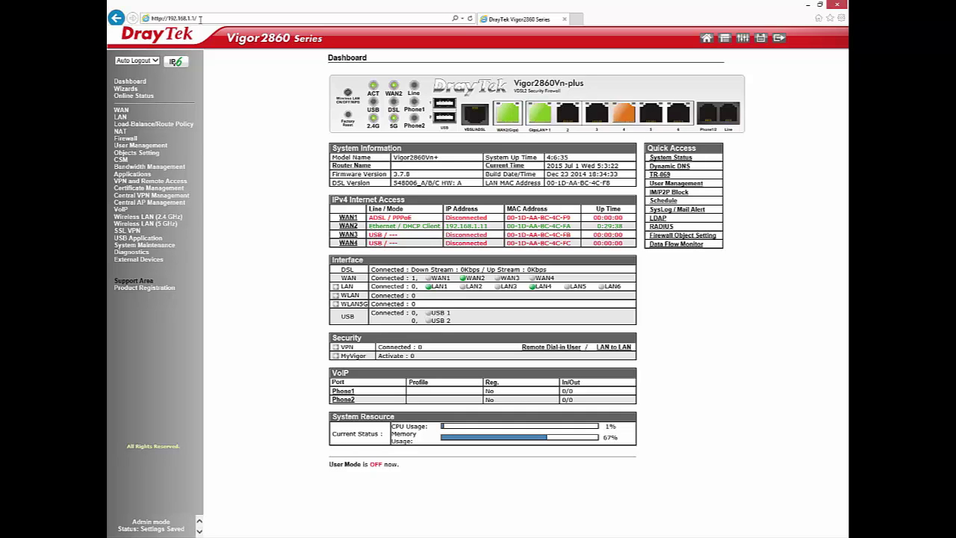
- Review LAN 1's IP and DHCP details, noting the DHCP server is enabled
left_click(119, 117)
left_click(123, 124)
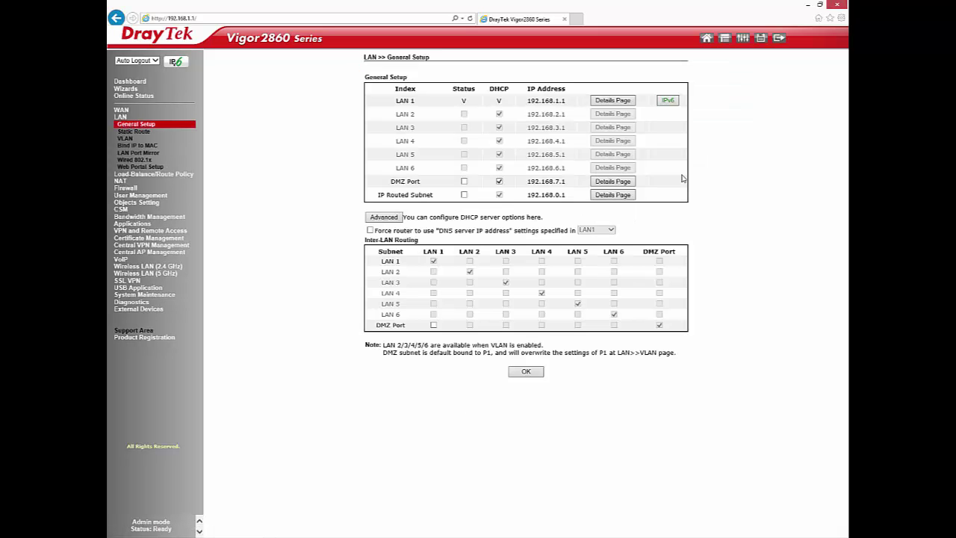
left_click(612, 100)
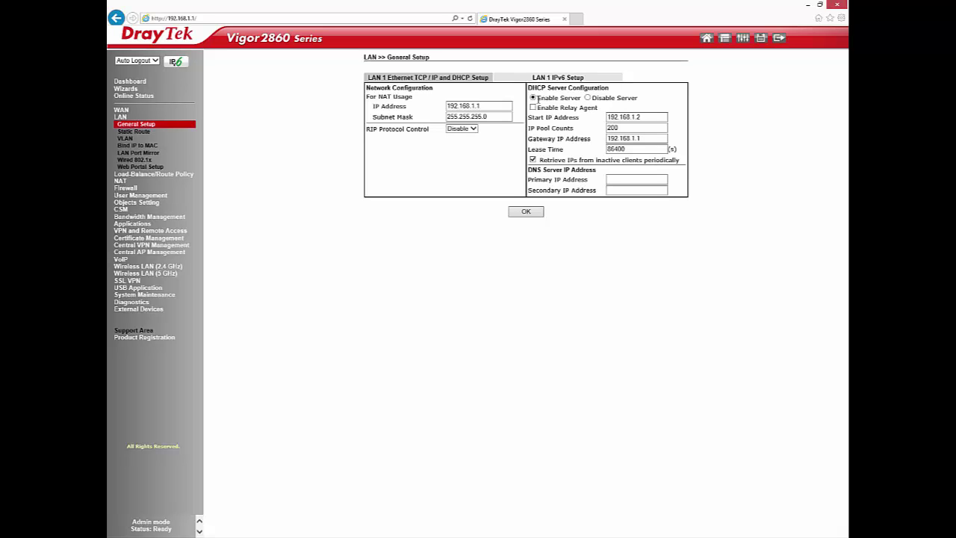
left_click_drag(538, 101, 582, 100)
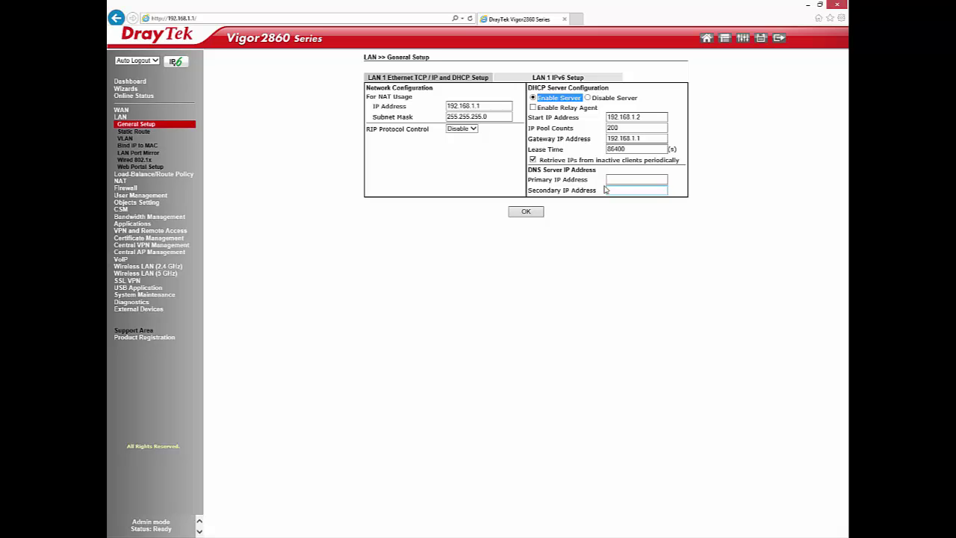
- Check Physical Connection status, showing WAN 2 up as DHCP client at 192.168.1.11
left_click(133, 97)
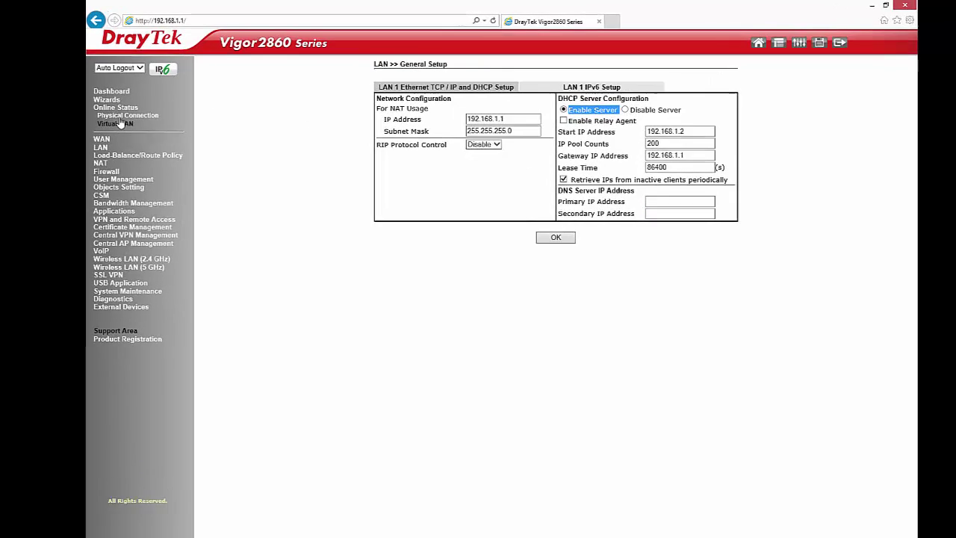
left_click(141, 106)
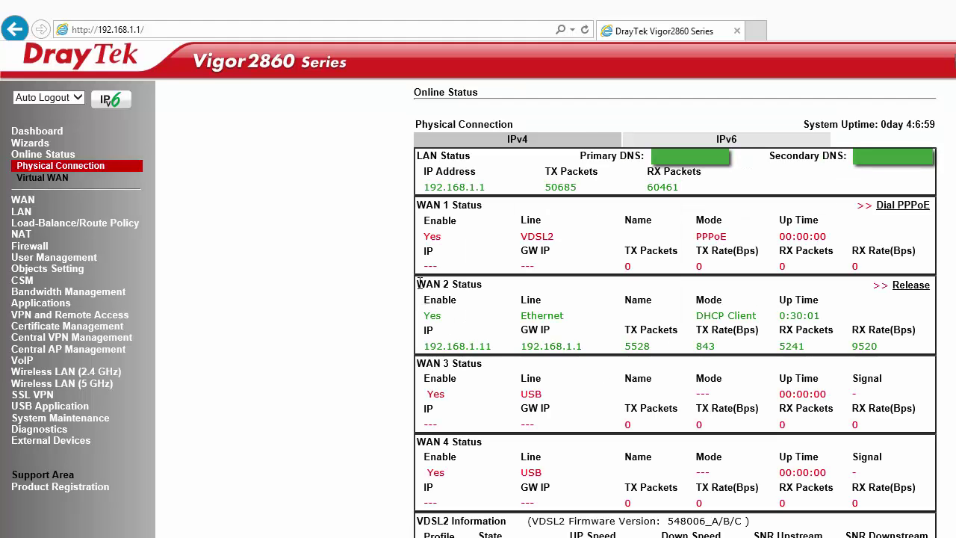
left_click_drag(446, 291, 896, 359)
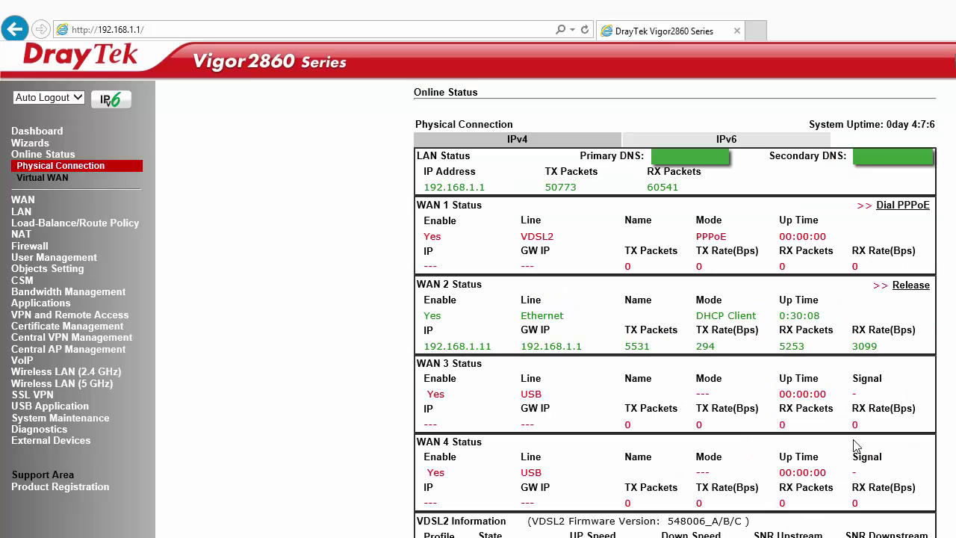
- On 2.4 GHz General Setup, confirm wireless enabled, Mixed(11b+11g+11n) mode and Channel 6
left_click(46, 372)
left_click(49, 362)
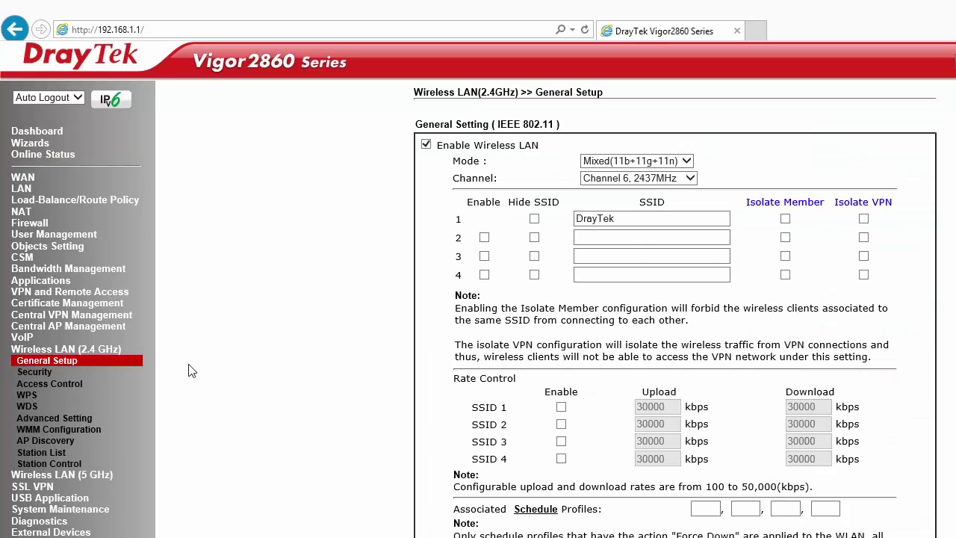
double_click(441, 146)
left_click_drag(500, 148, 537, 146)
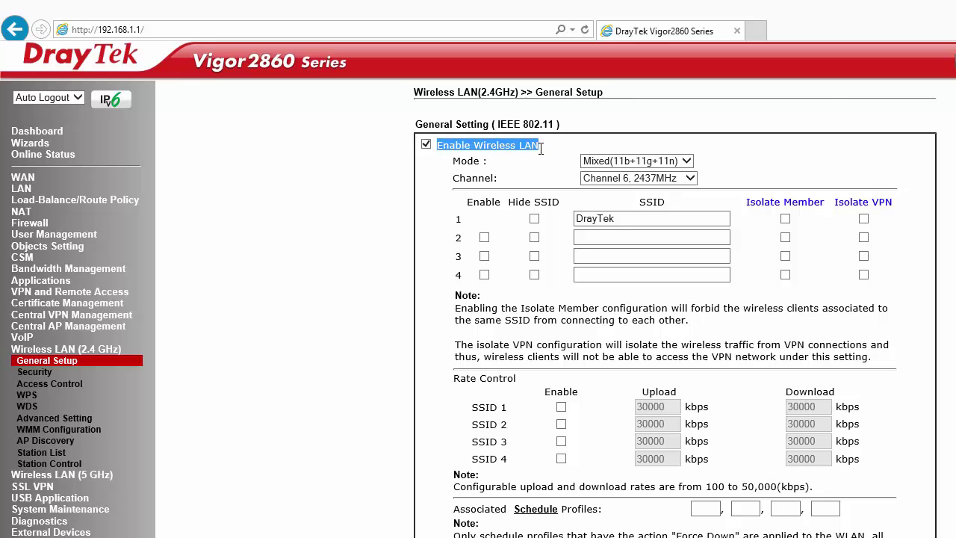
left_click(625, 161)
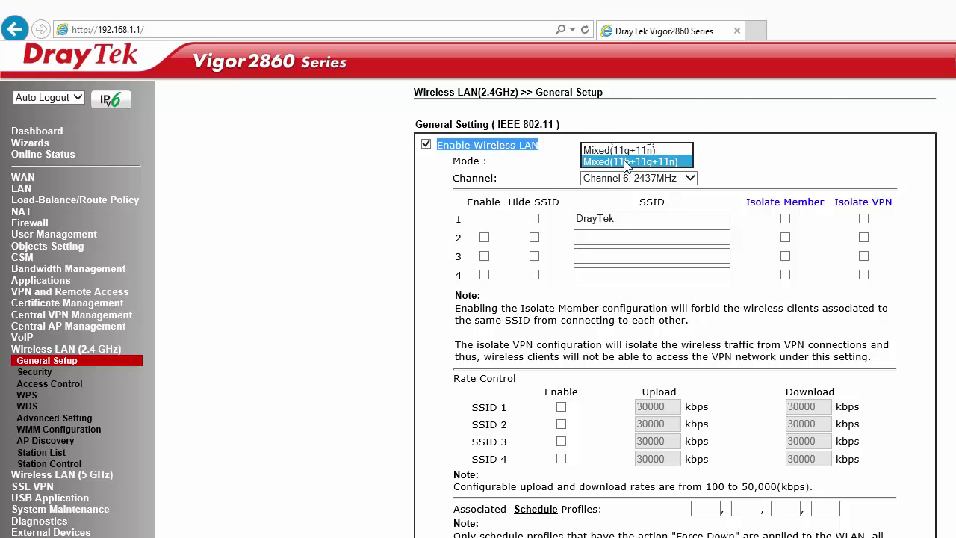
left_click(626, 162)
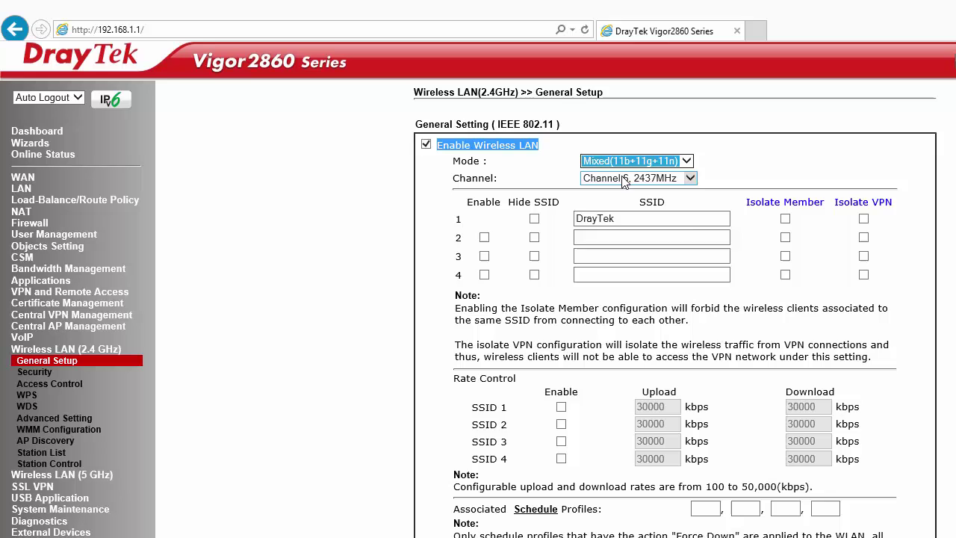
left_click(623, 179)
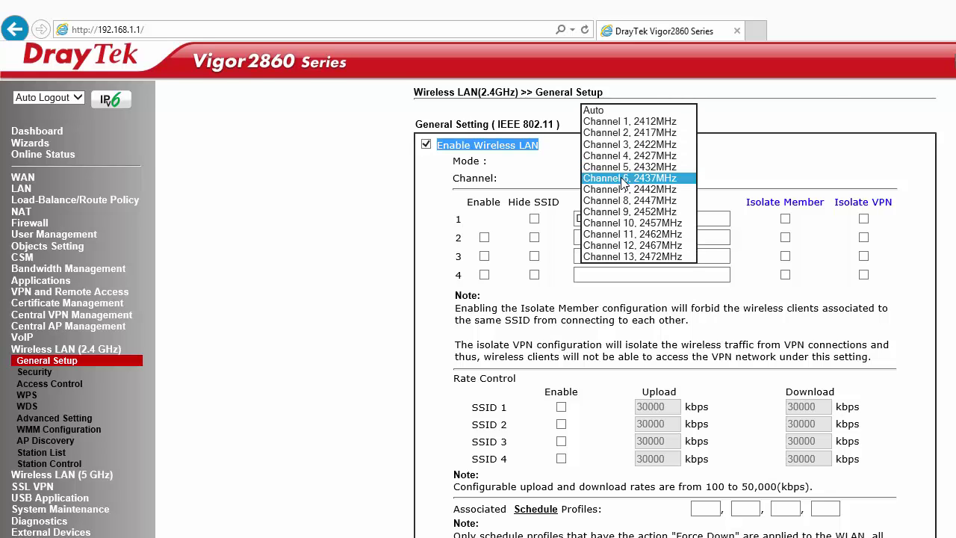
left_click(623, 180)
- Rename SSID 1 from DrayTek to Vigor2860 and save
left_click_drag(627, 219, 528, 209)
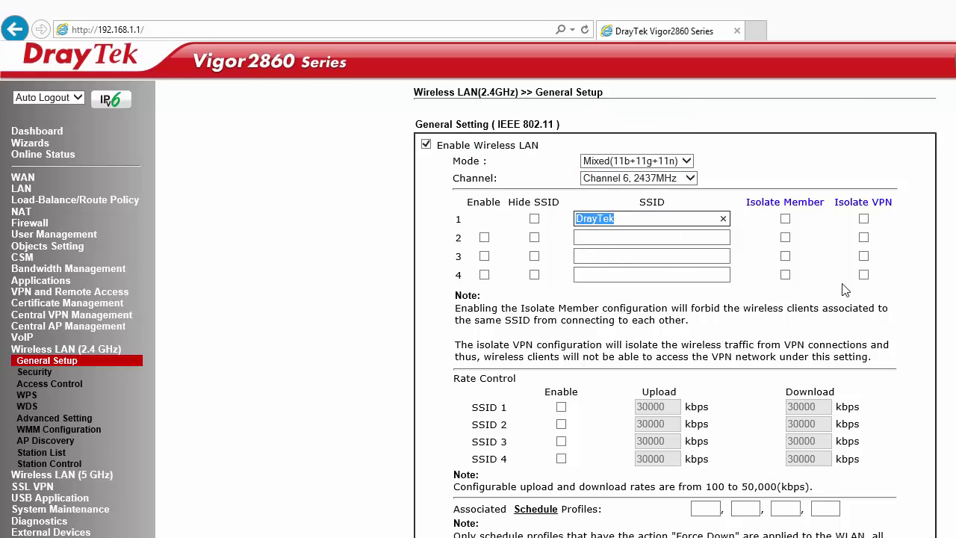
type("Vigor")
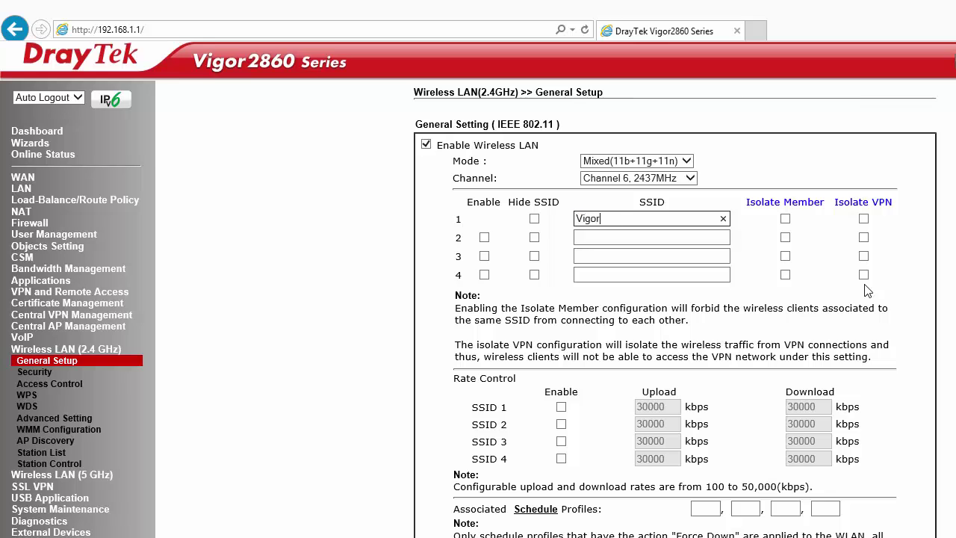
type("2860")
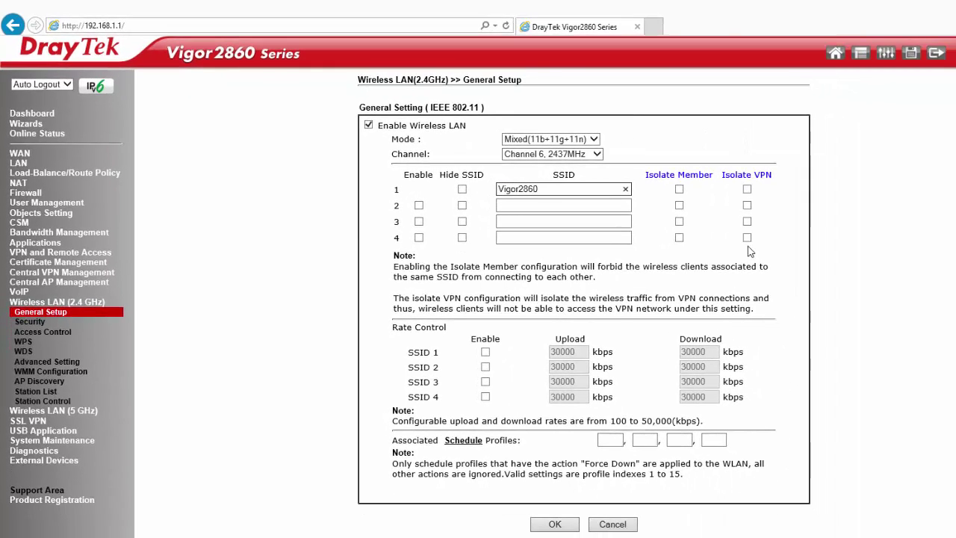
left_click(552, 523)
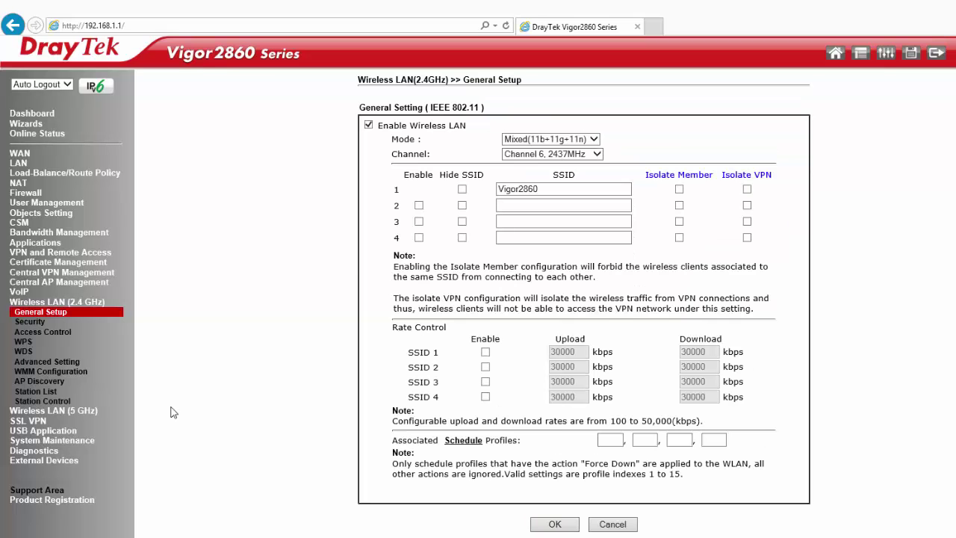
- Set SSID 1 to Mixed(WPA+WPA2)/PSK with a new pre-shared key and save
left_click(36, 322)
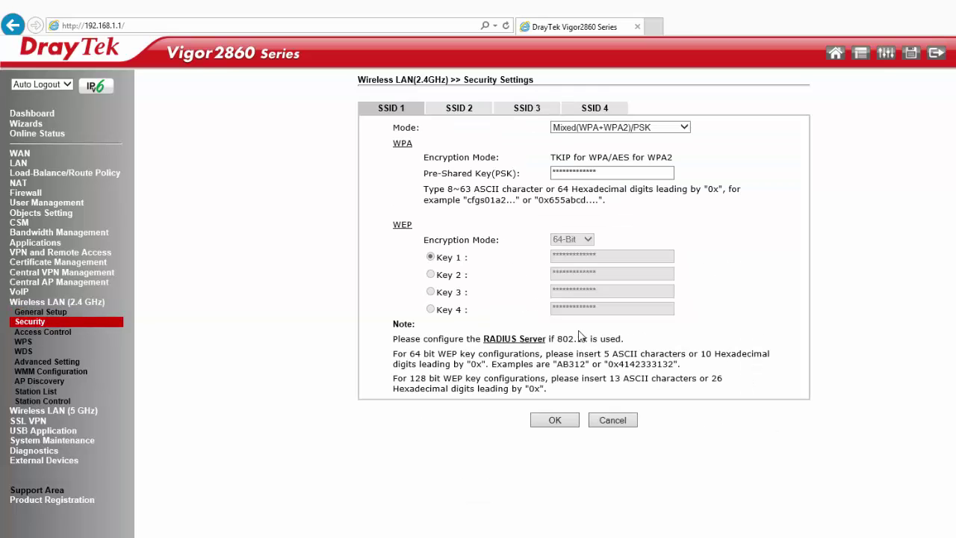
left_click(591, 128)
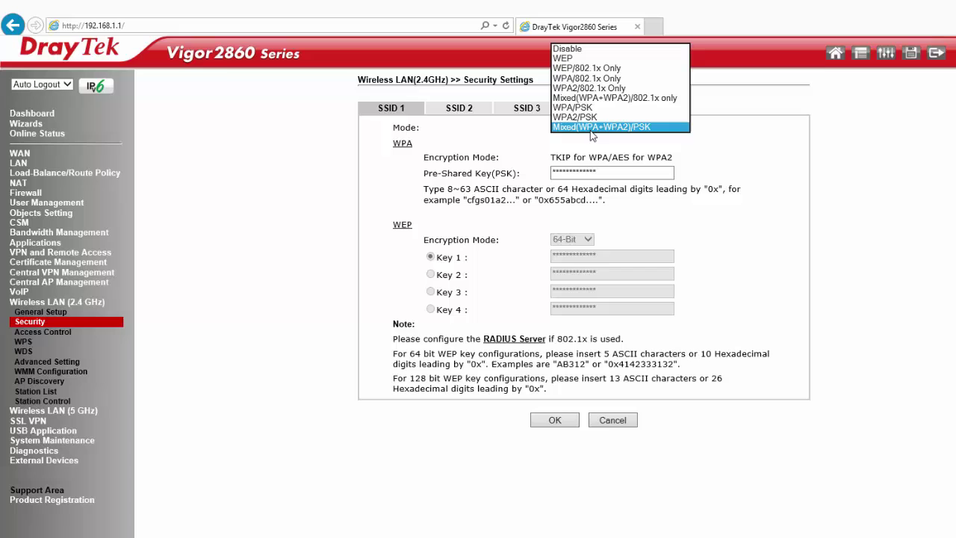
left_click(591, 129)
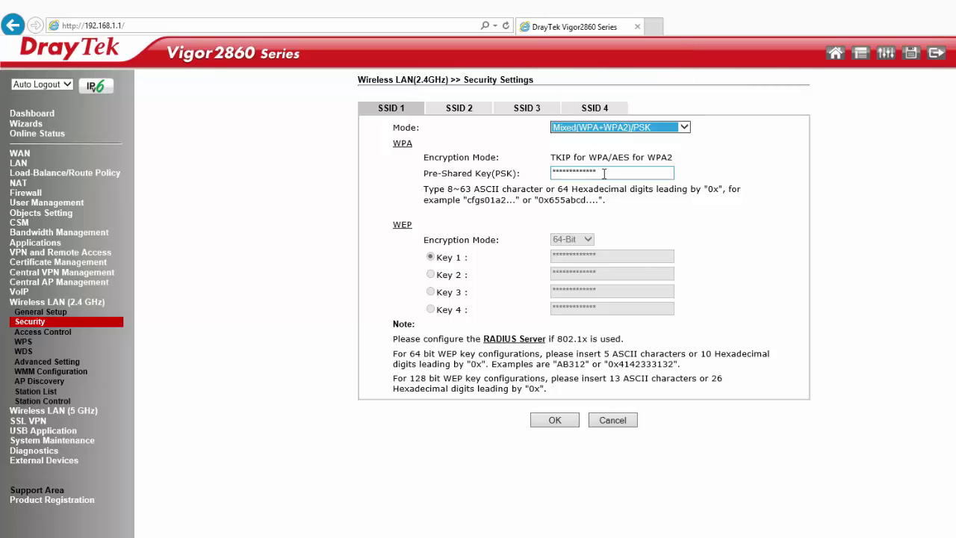
left_click(559, 170)
key("ctrl+a")
type("123")
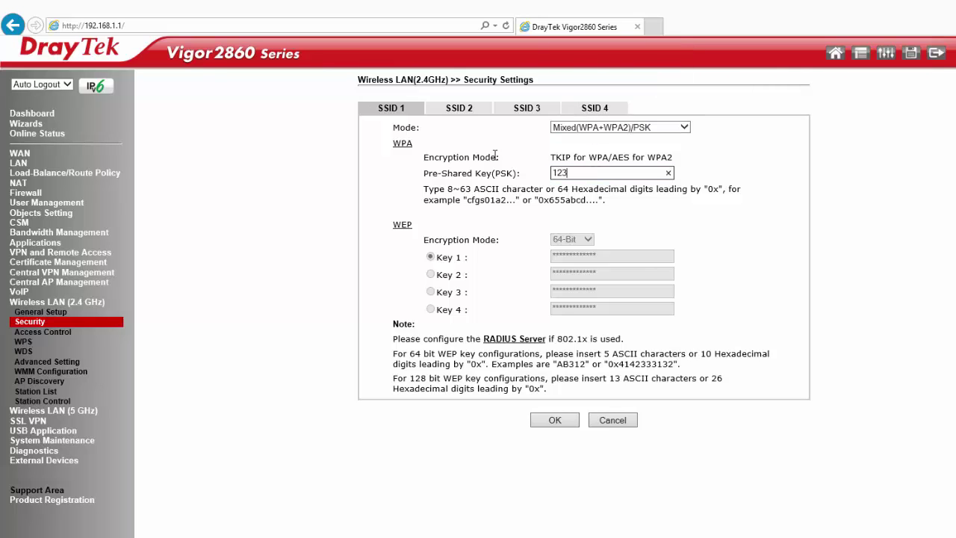
type("45678")
left_click(556, 423)
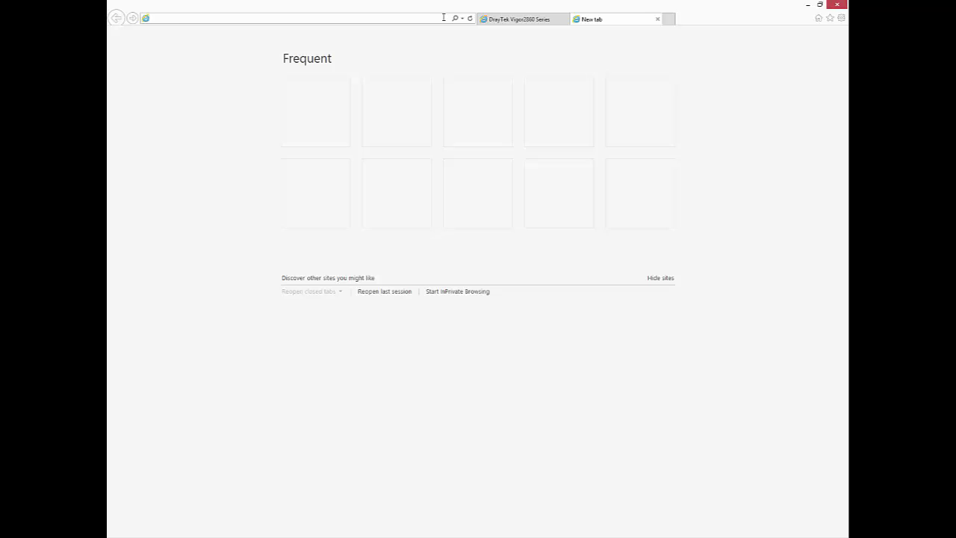
- Open the VigorAP 800 at 192.168.1.2 and log in with the admin credentials
type("192.168")
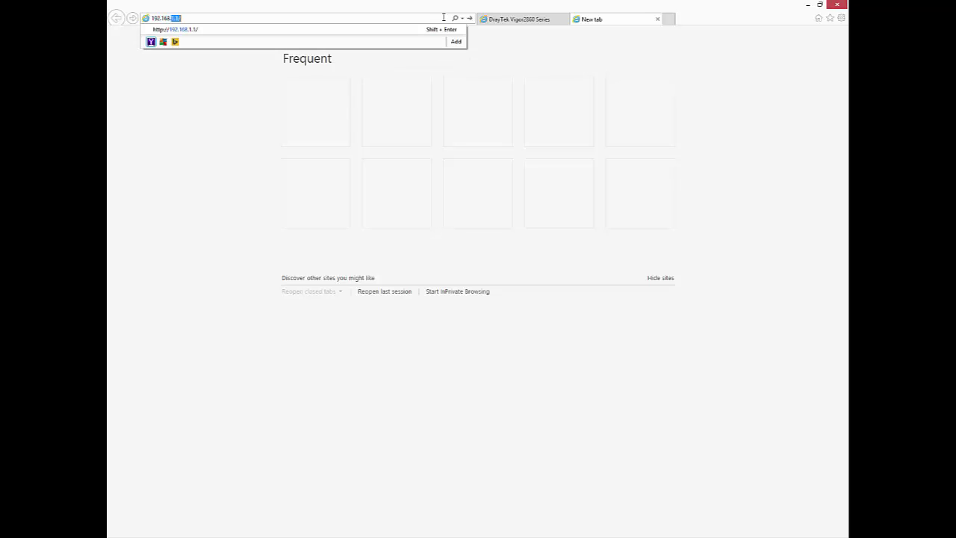
type(".1.2")
key("Return")
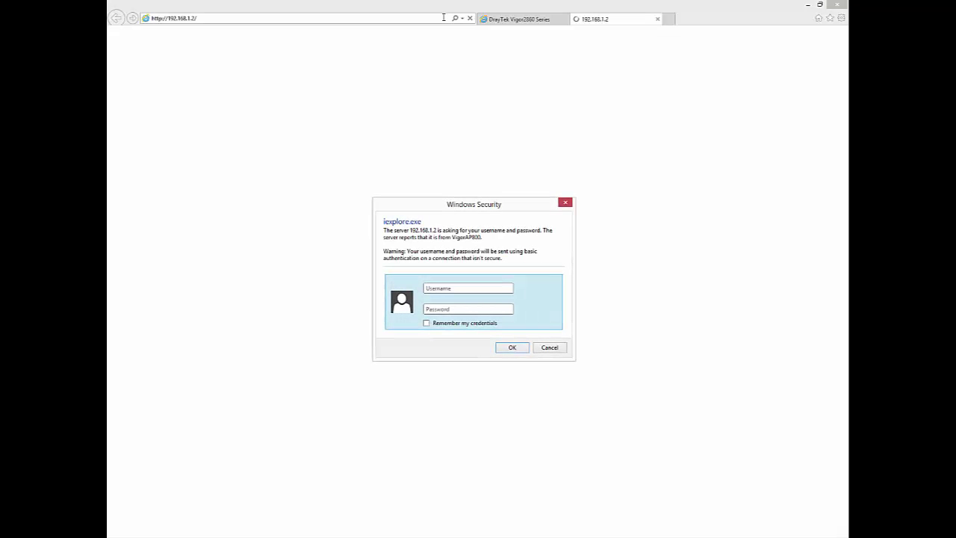
type("admin")
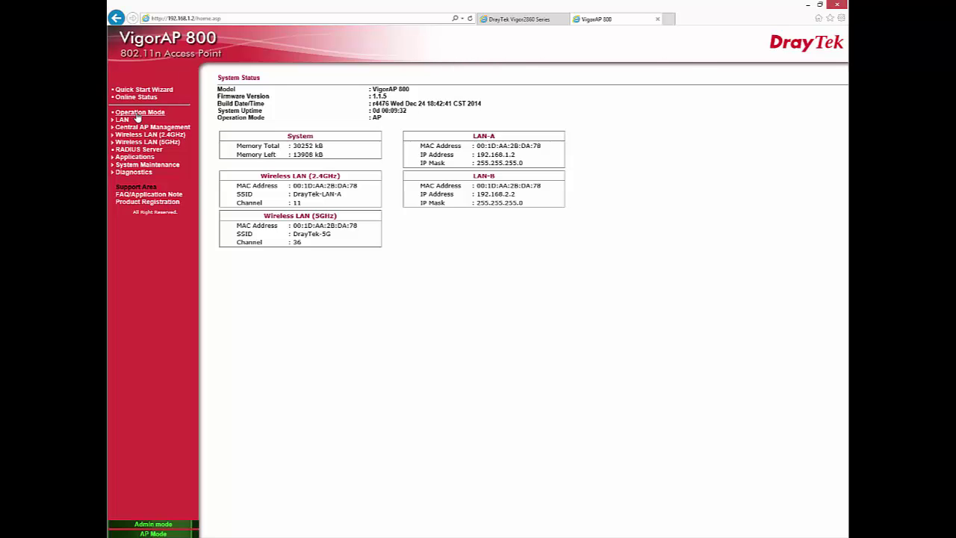
- Set the 2.4GHz operation mode to Universal Repeater and apply it
left_click(138, 114)
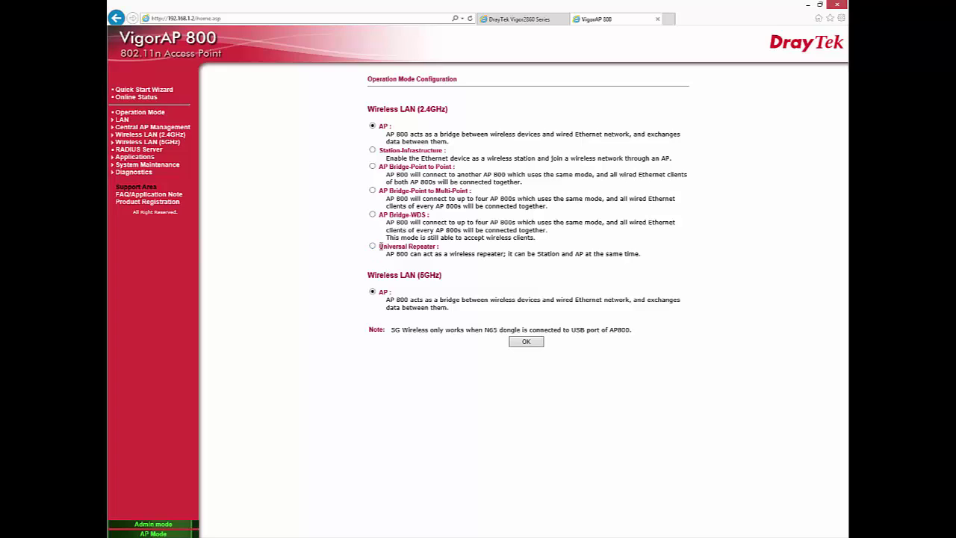
left_click(372, 248)
left_click_drag(377, 247, 438, 247)
left_click(535, 344)
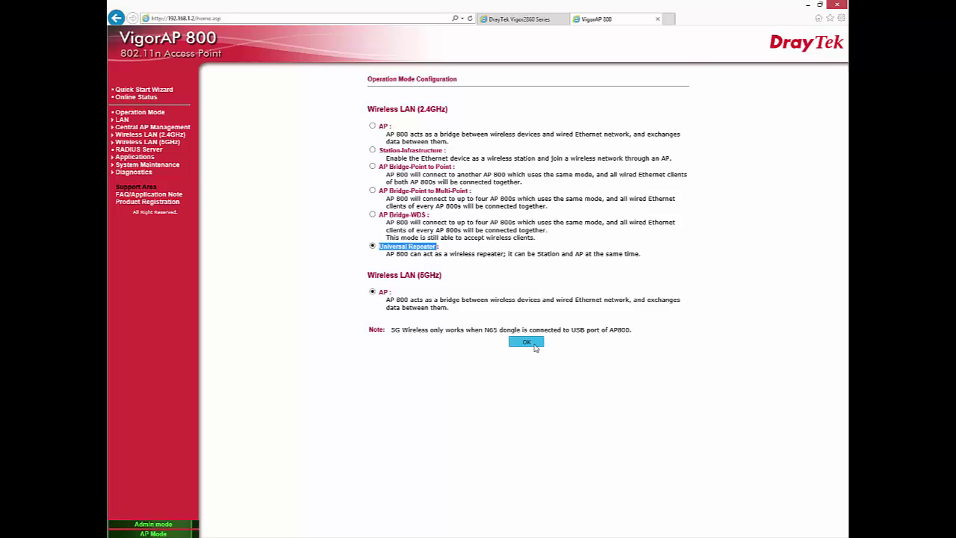
left_click(523, 308)
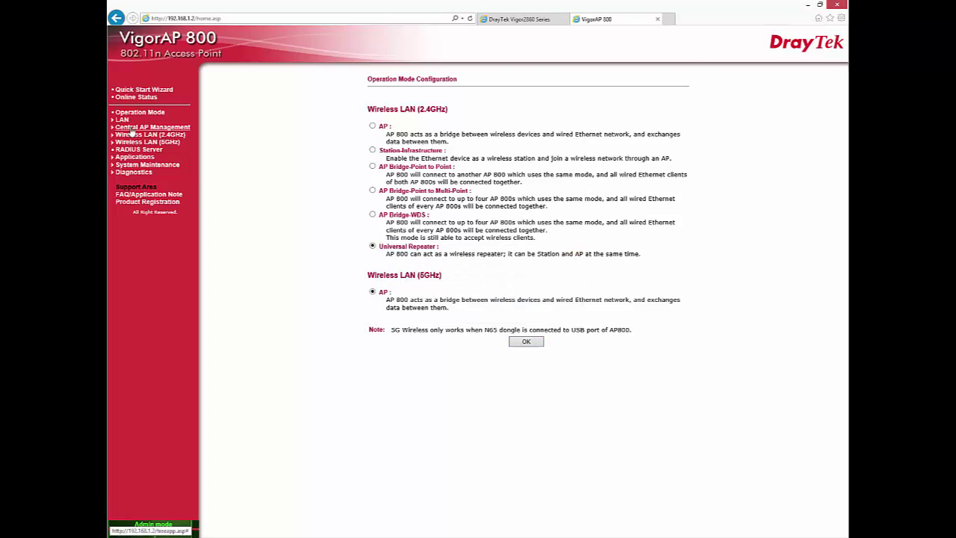
- Disable LAN-A's DHCP client, keeping 192.168.1.2 / 255.255.255.0 with DHCP server off, and save
left_click(124, 121)
left_click(132, 128)
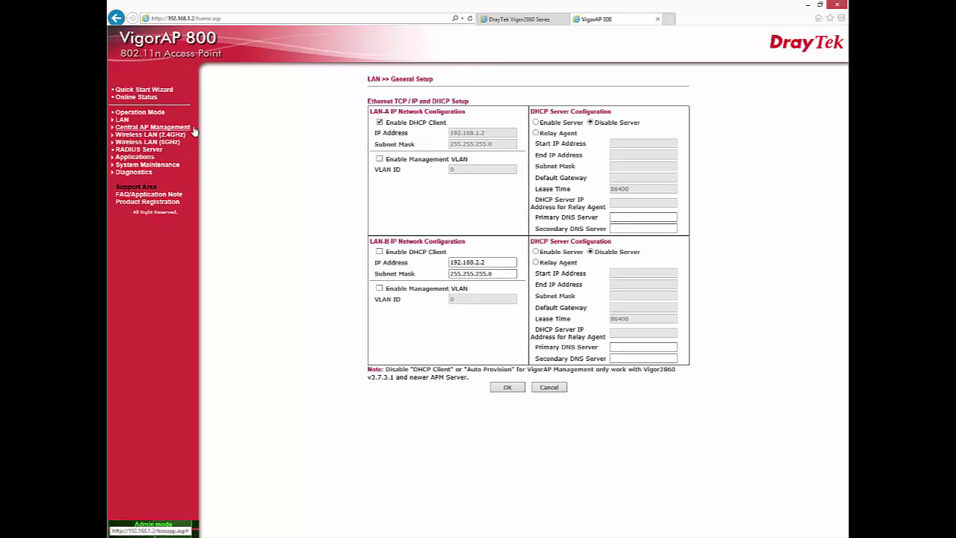
left_click(379, 124)
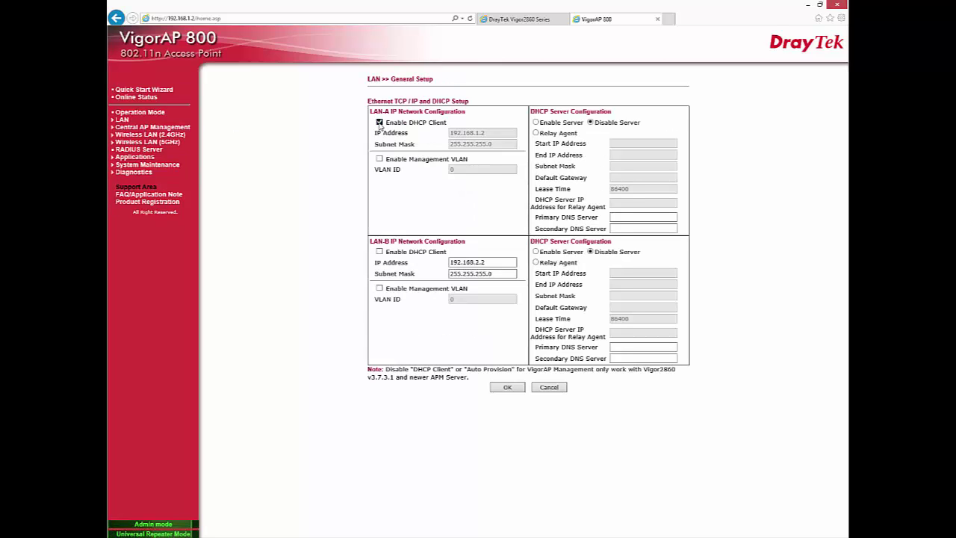
left_click(490, 133)
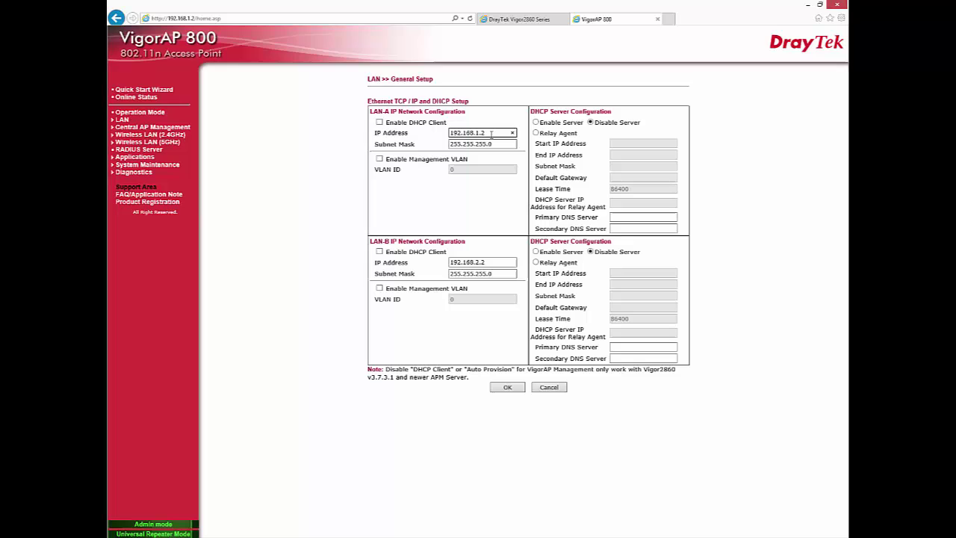
left_click_drag(493, 132, 422, 140)
double_click(496, 144)
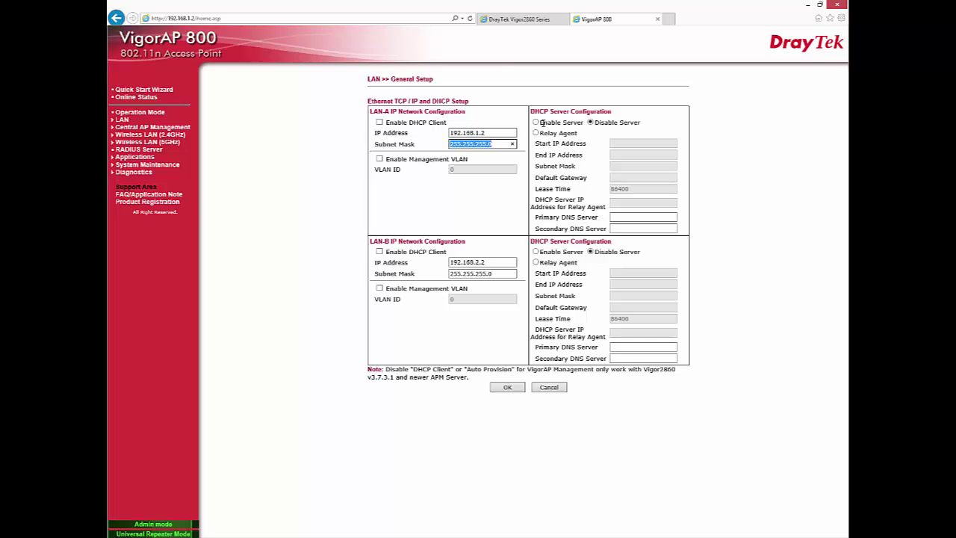
left_click(601, 124)
triple_click(601, 122)
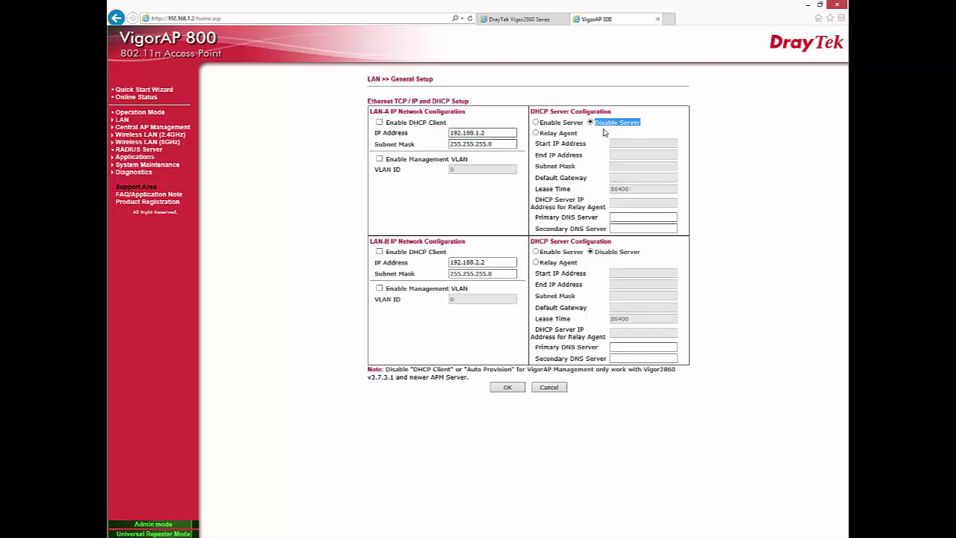
left_click(504, 387)
left_click(510, 310)
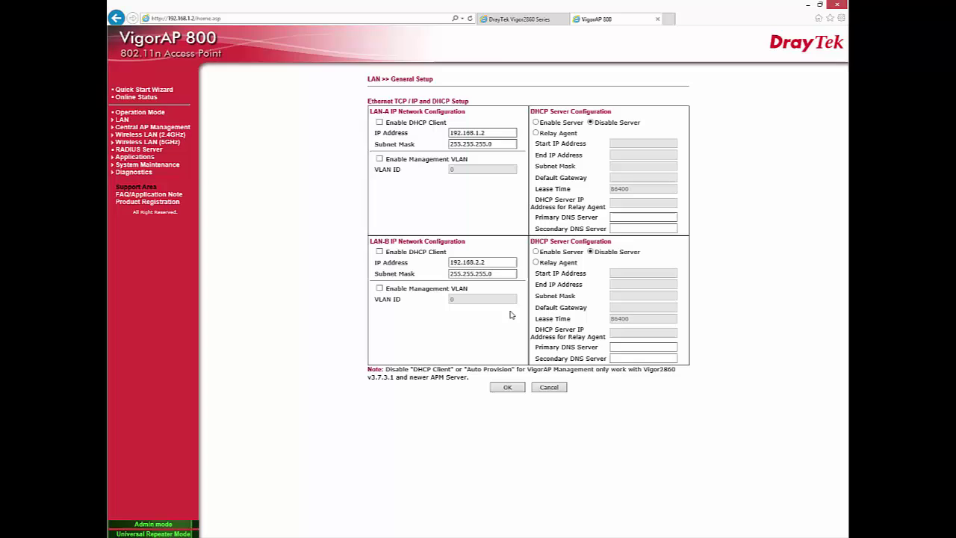
left_click(149, 134)
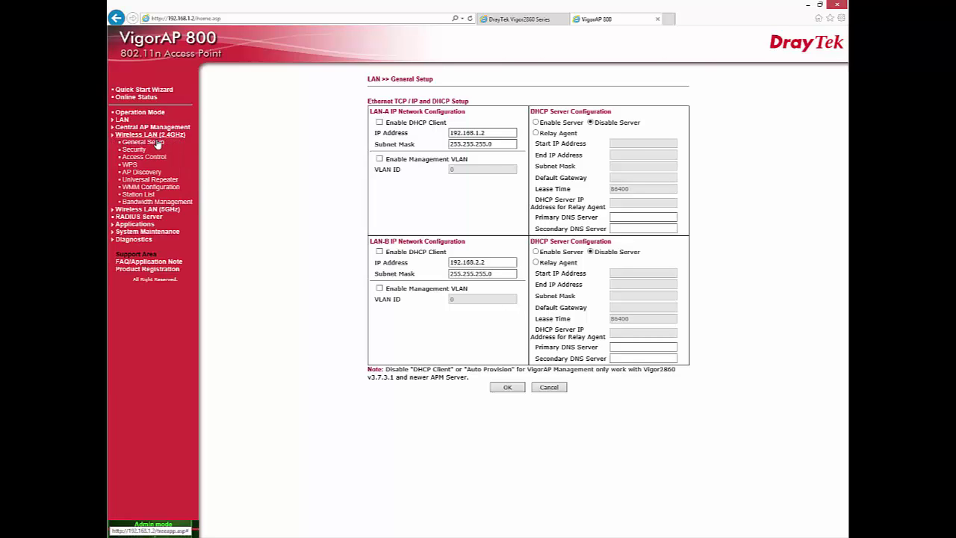
- Turn off Enable 2 Subnet and rename SSID 1 to Universal_Repeater_Test
left_click(143, 142)
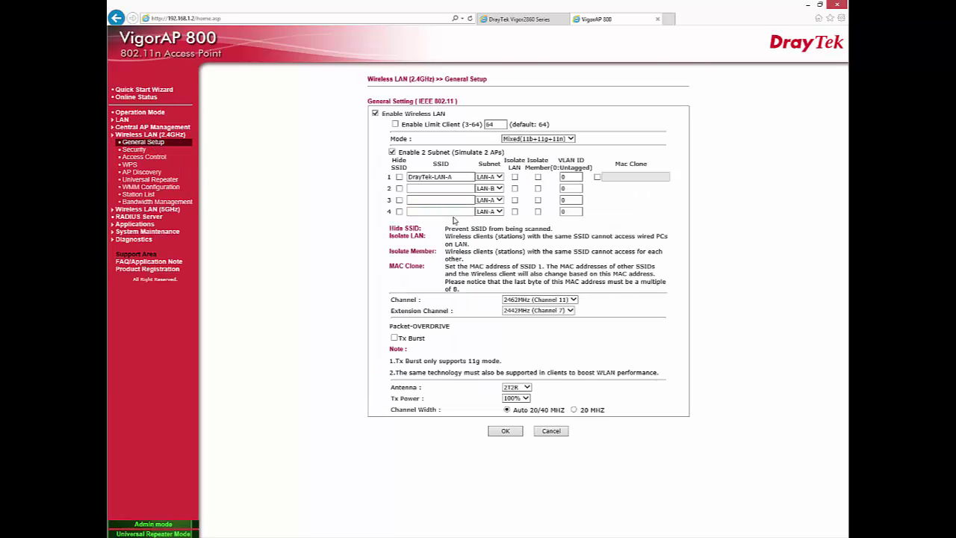
left_click_drag(381, 114, 450, 114)
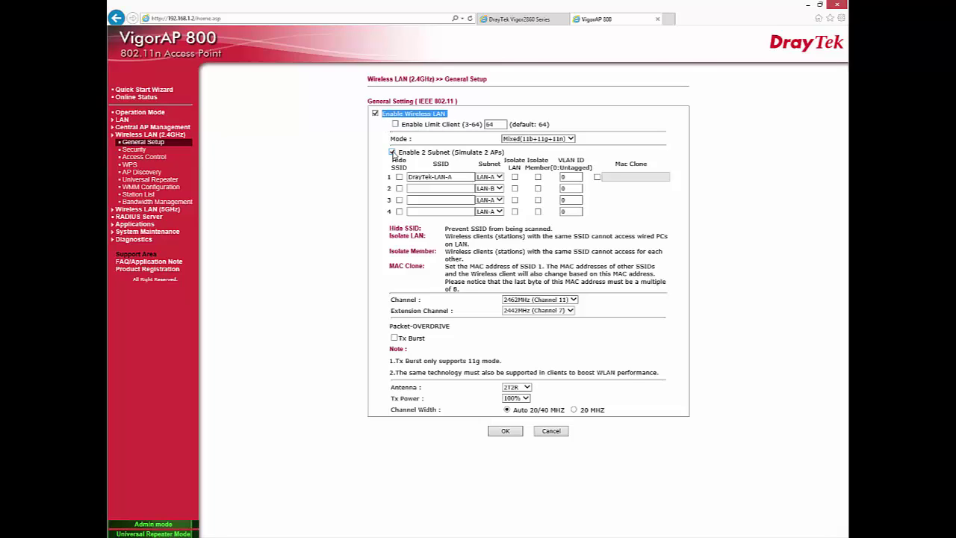
left_click_drag(398, 152, 380, 174)
left_click(391, 153)
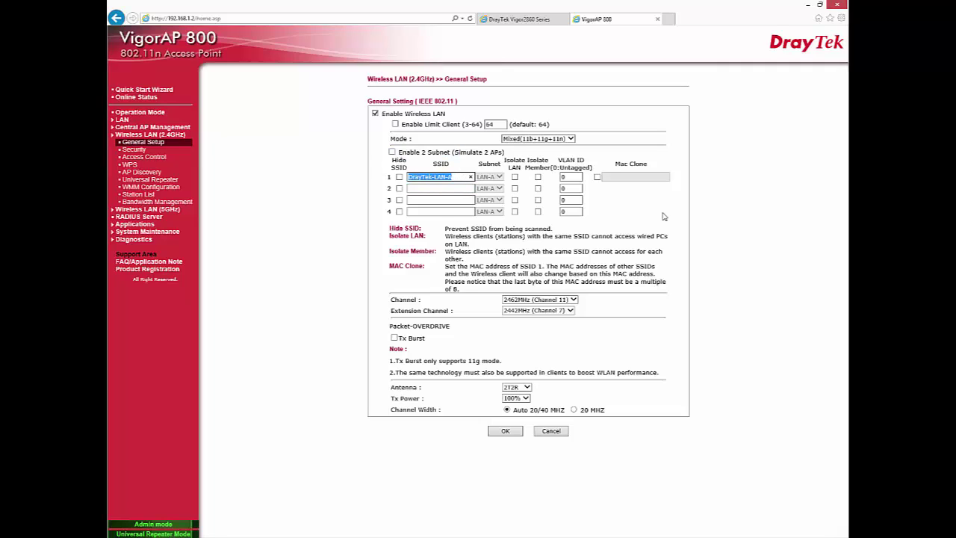
type("Uni")
type("er_Test")
- Set the wireless channel to Channel 6 and apply the settings
left_click(524, 300)
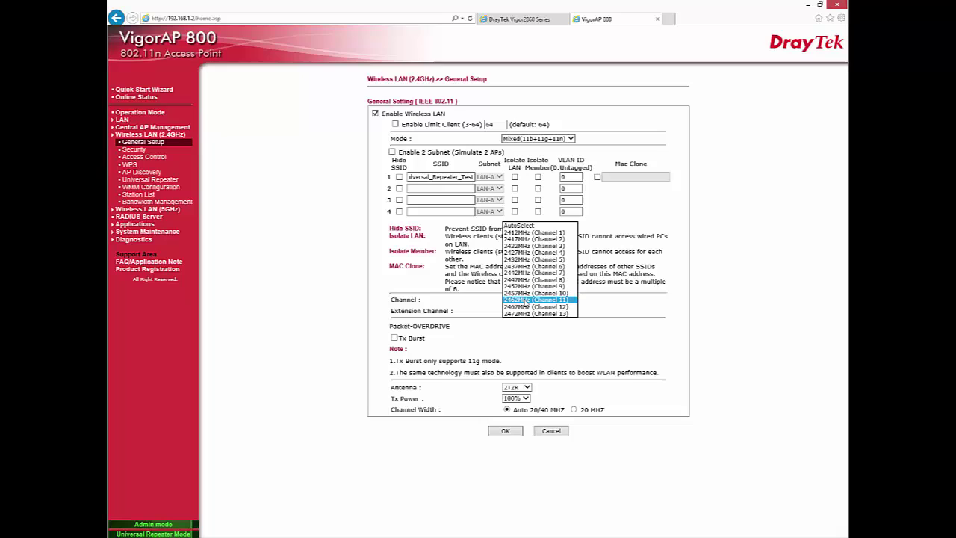
left_click(527, 265)
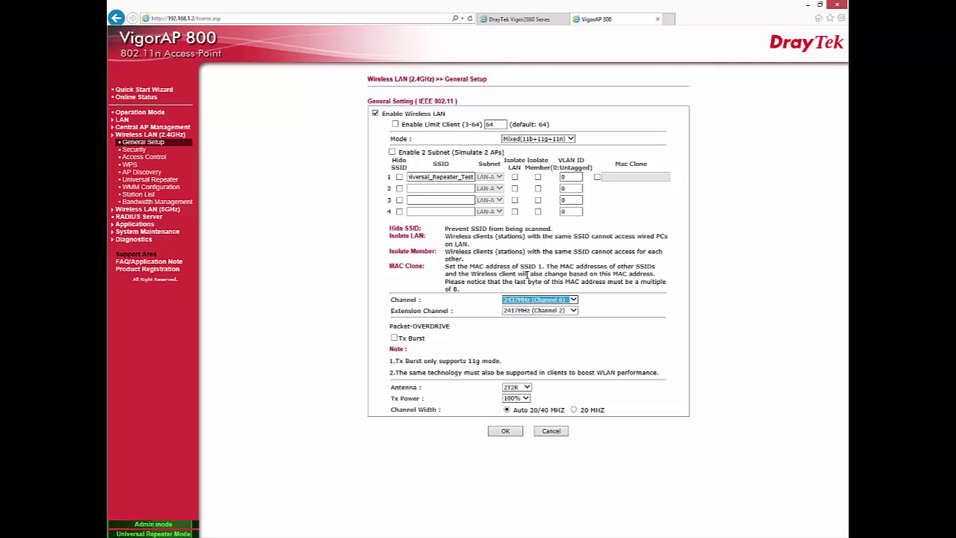
left_click(512, 433)
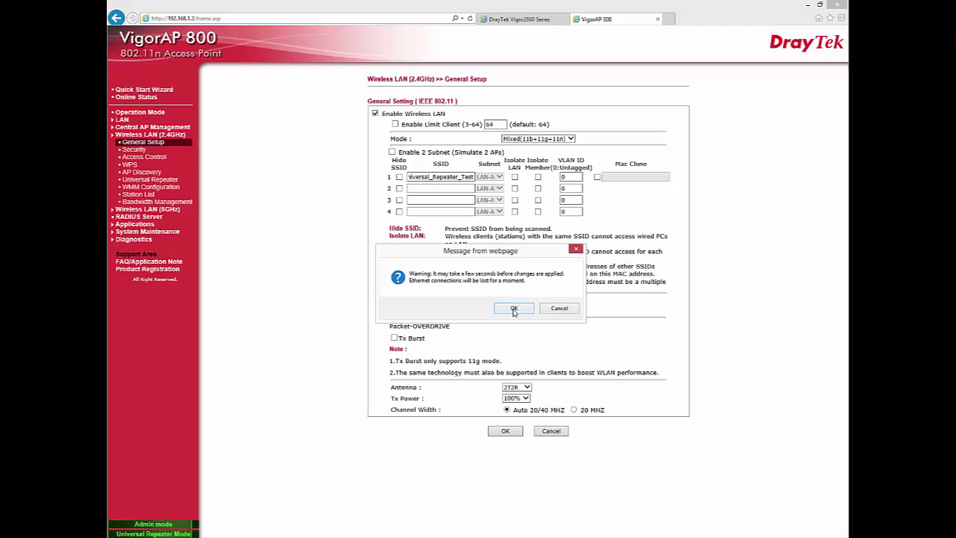
left_click(514, 308)
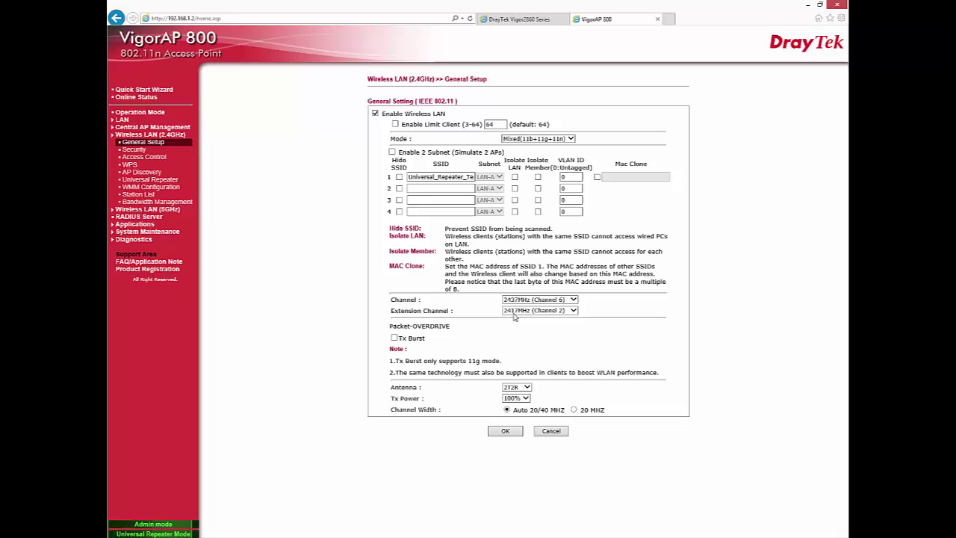
- Set SSID 1 security to Mixed(WPA+WPA2)/PSK with AES and a new pass phrase, and save
left_click(137, 150)
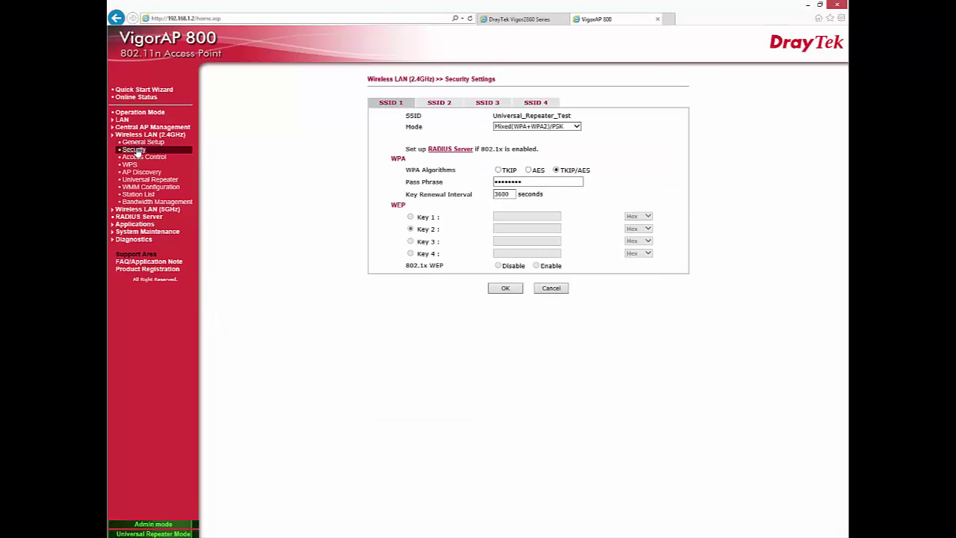
left_click(511, 127)
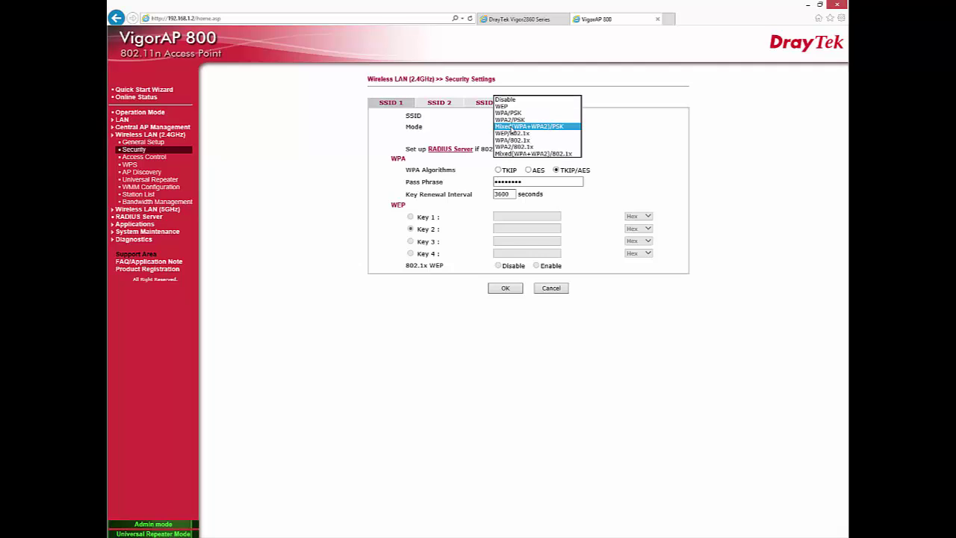
left_click(511, 128)
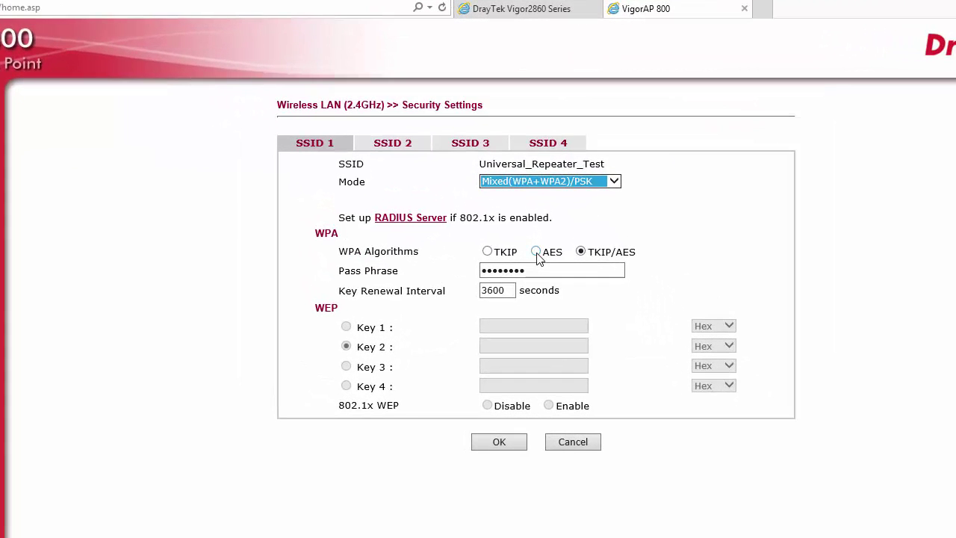
left_click(536, 252)
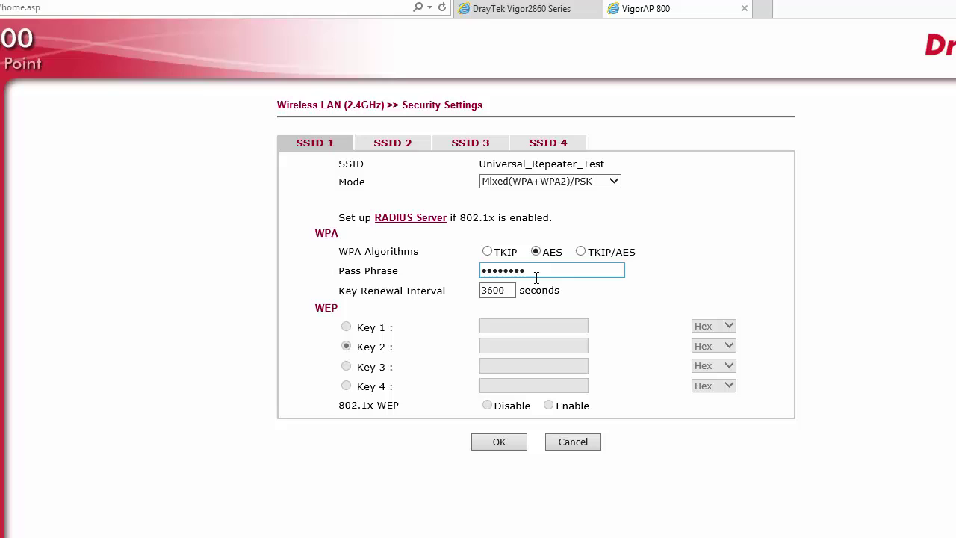
left_click_drag(538, 274, 441, 275)
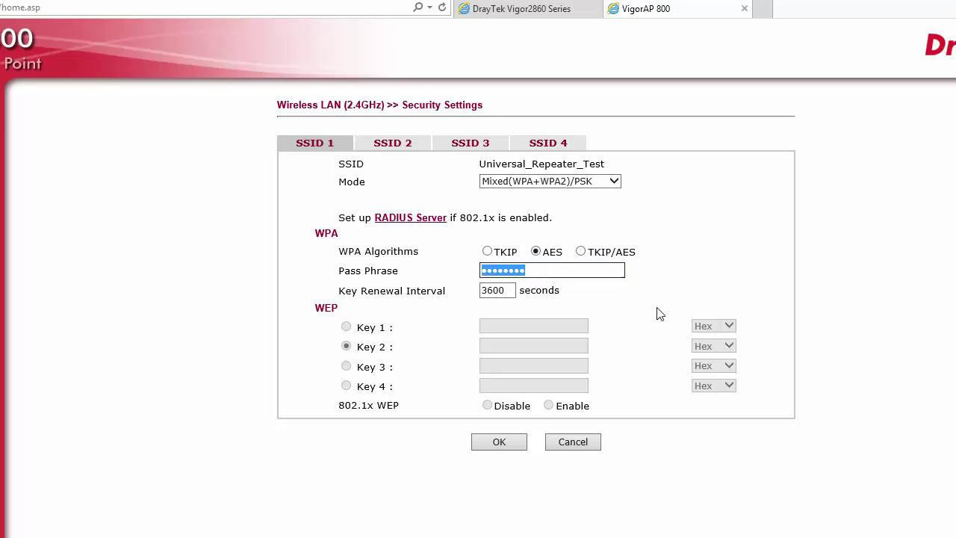
type("test123")
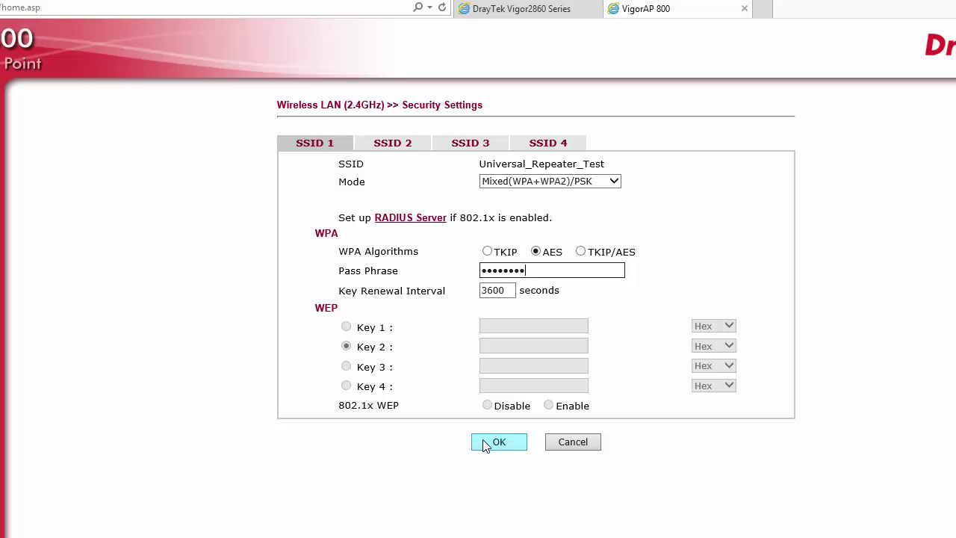
left_click(492, 444)
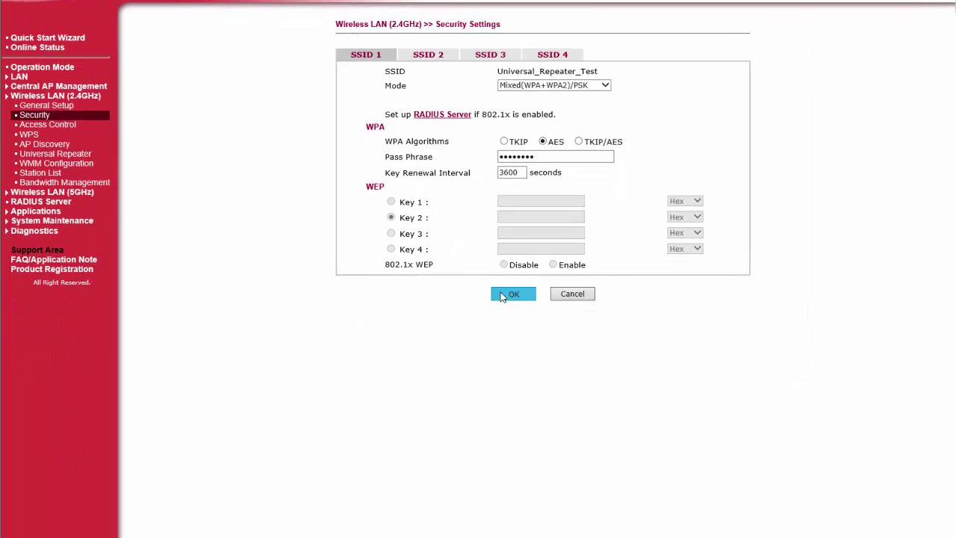
- Scan for nearby access points and pick Vigor2860 as the Universal Repeater network
left_click(524, 321)
left_click(36, 146)
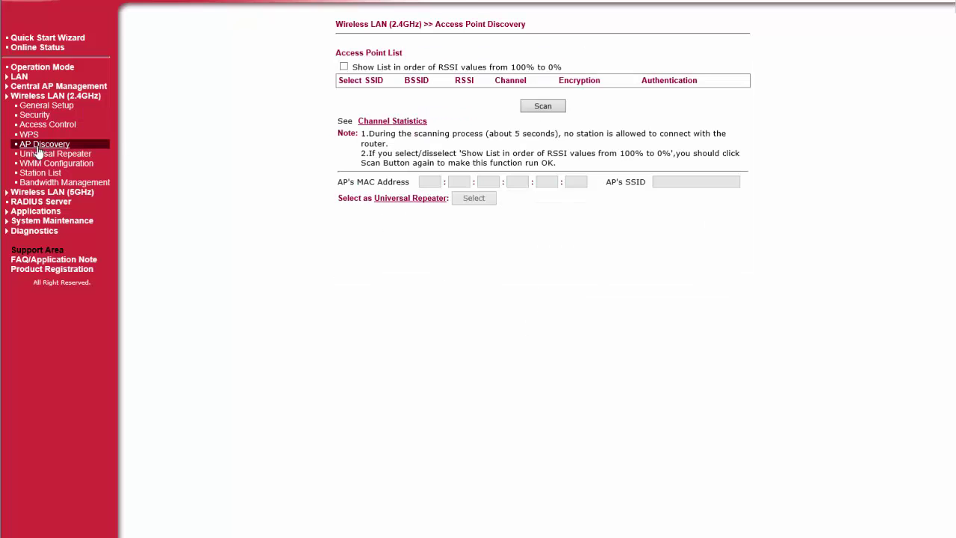
left_click(539, 107)
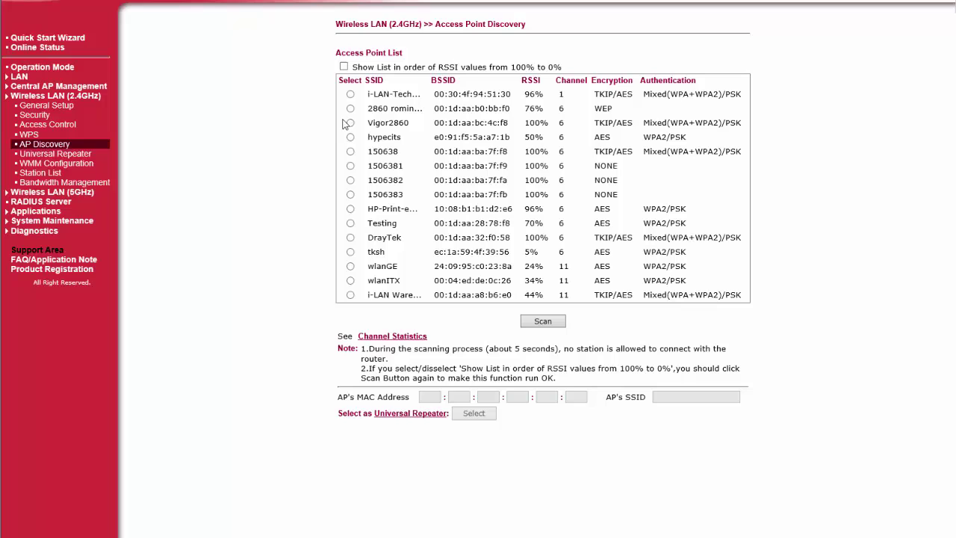
left_click(350, 122)
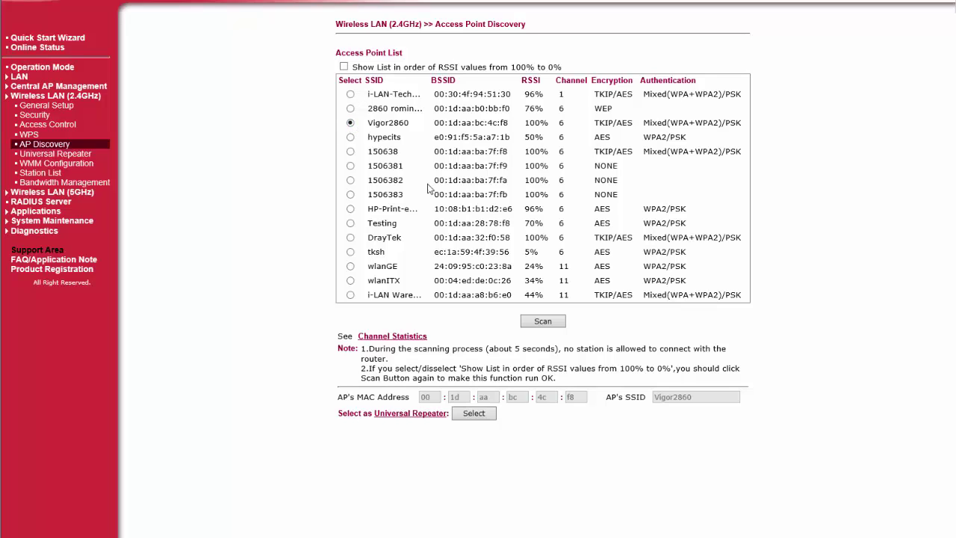
left_click(462, 417)
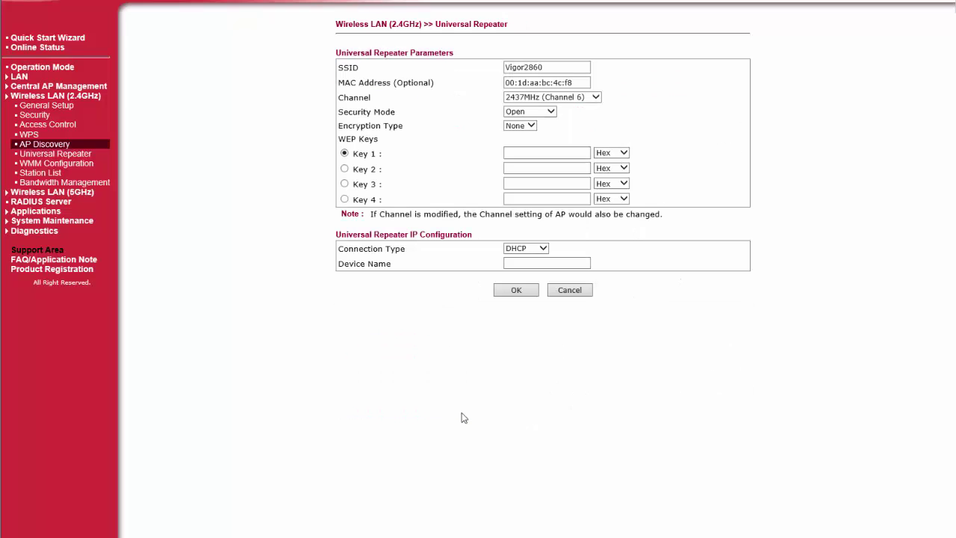
- Set the repeater link to WPA2/PSK with TKIP encryption and enter the Vigor2860 pass phrase
left_click(550, 112)
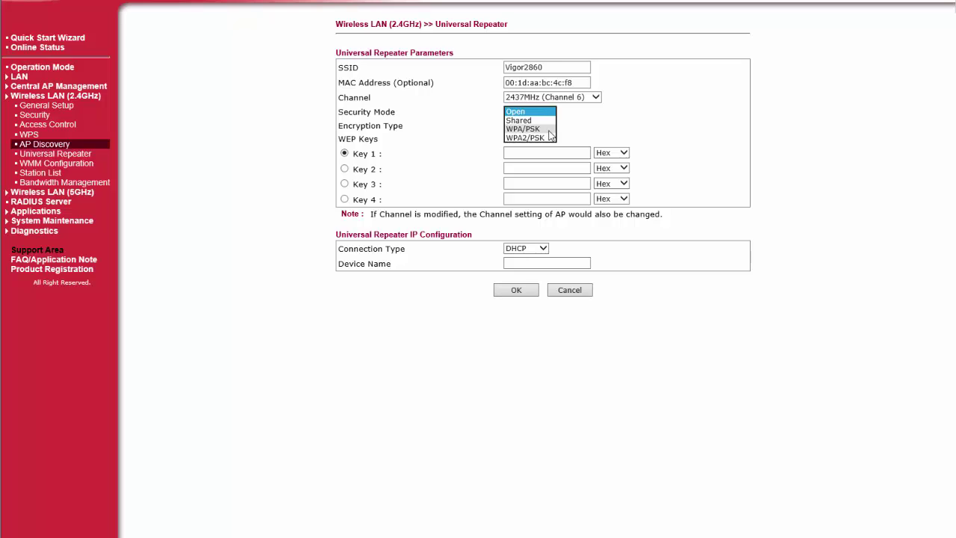
left_click(548, 137)
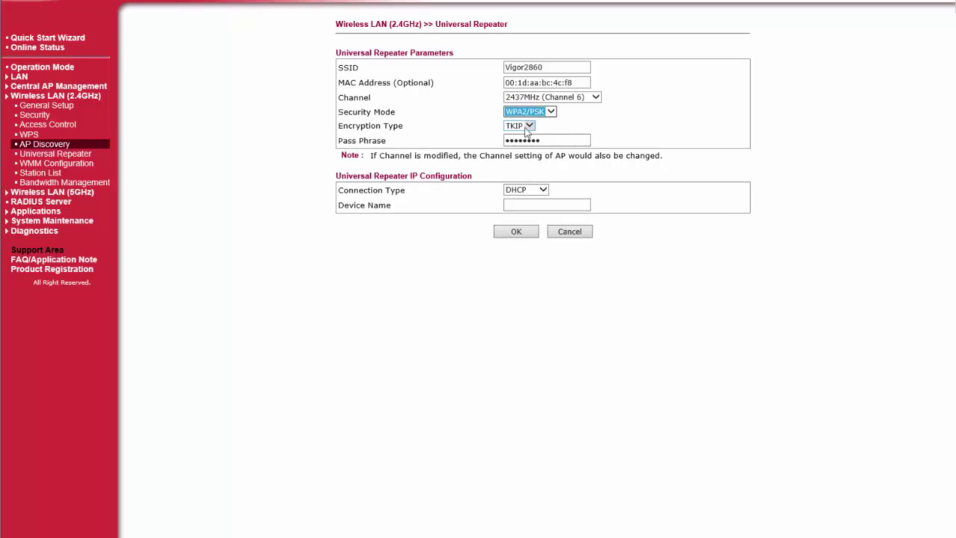
left_click(525, 132)
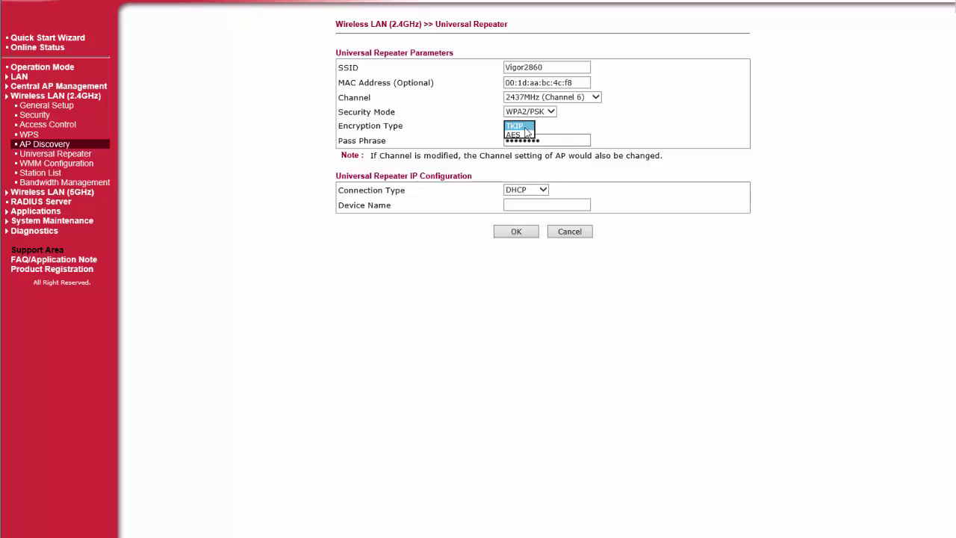
left_click(527, 128)
double_click(548, 140)
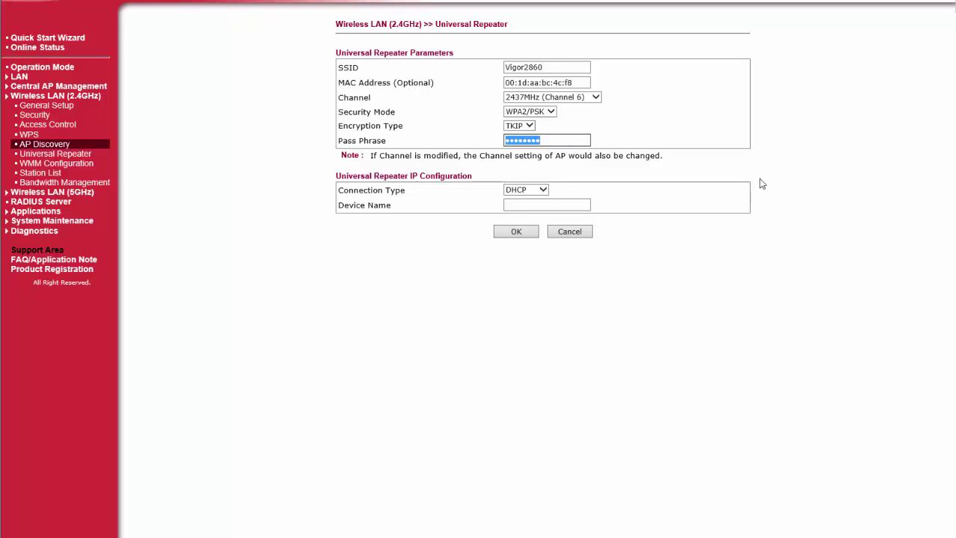
type("••••••")
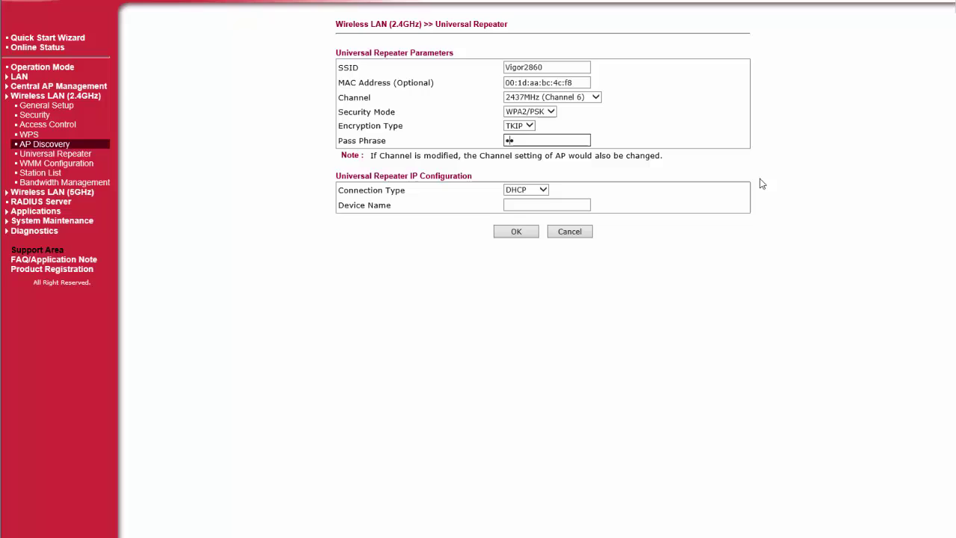
type("••")
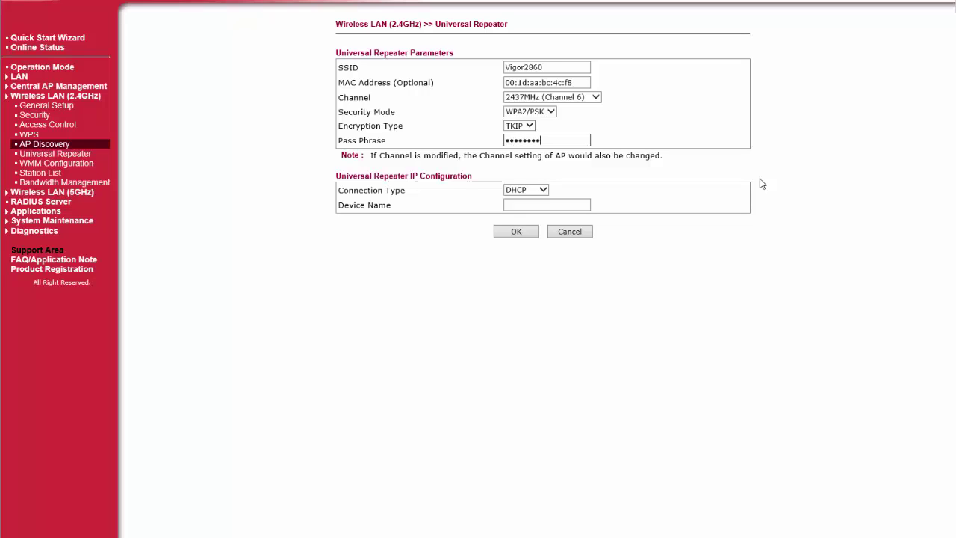
- Keep DHCP connection type, name the device AP800, and save the repeater settings
left_click(536, 191)
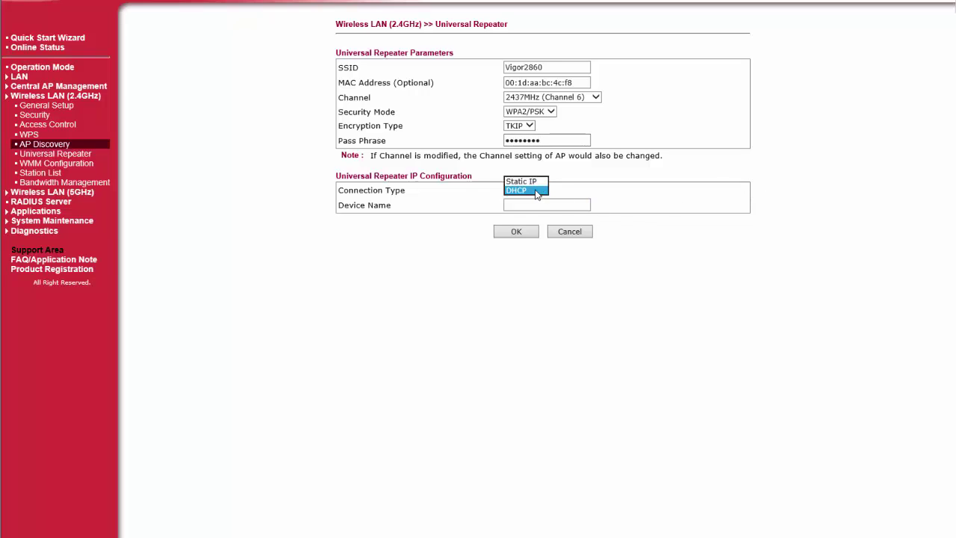
left_click(536, 192)
left_click(530, 204)
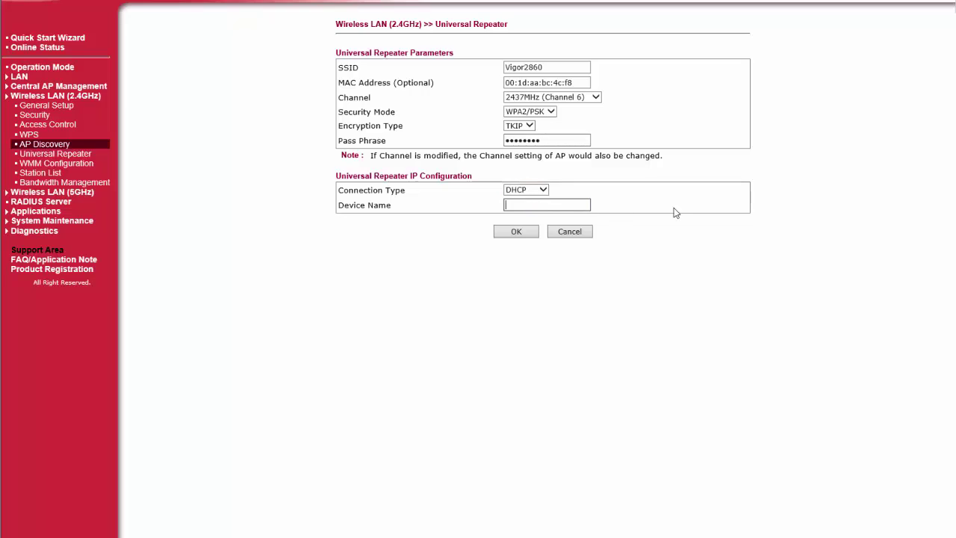
type("AP800")
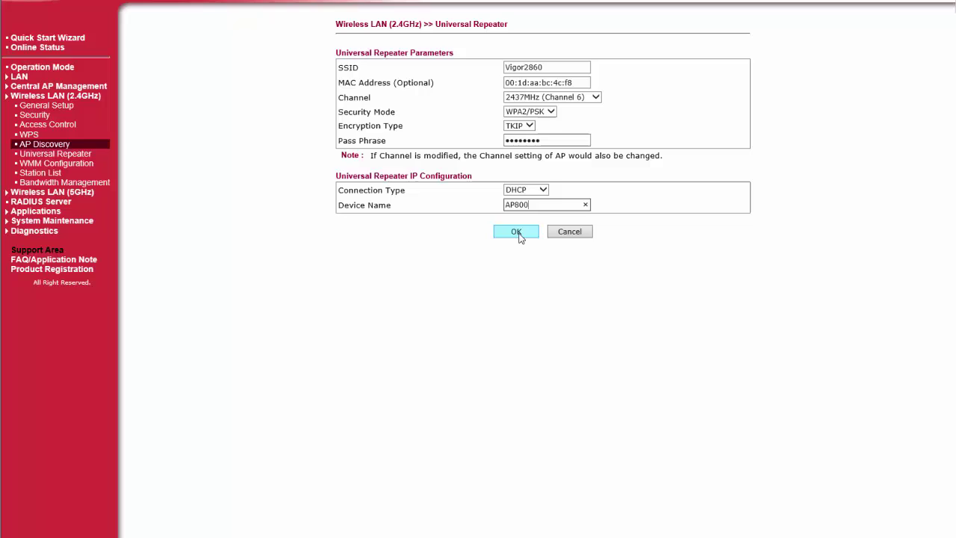
left_click(518, 233)
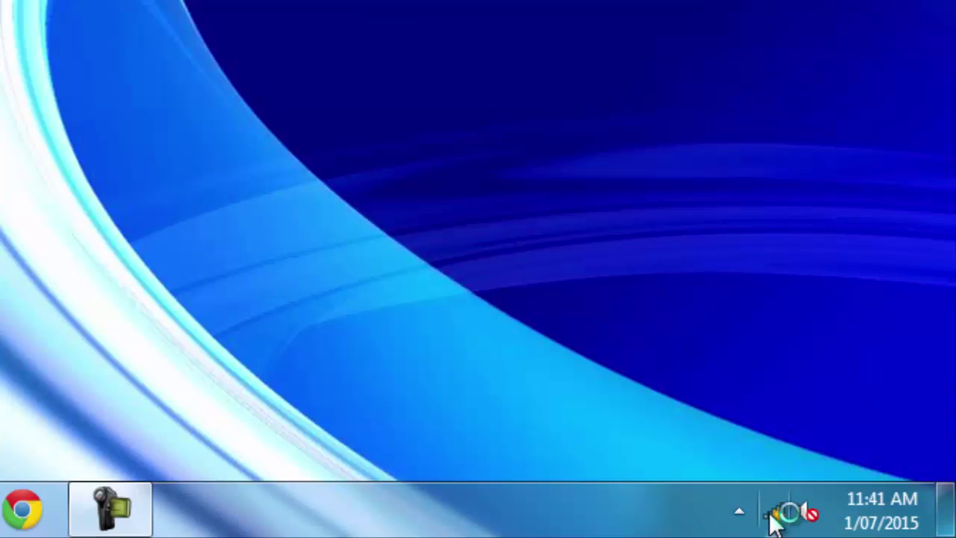
- Join the Universal_Repeater_Test Wi-Fi network with its security key and confirm it connected
left_click(774, 514)
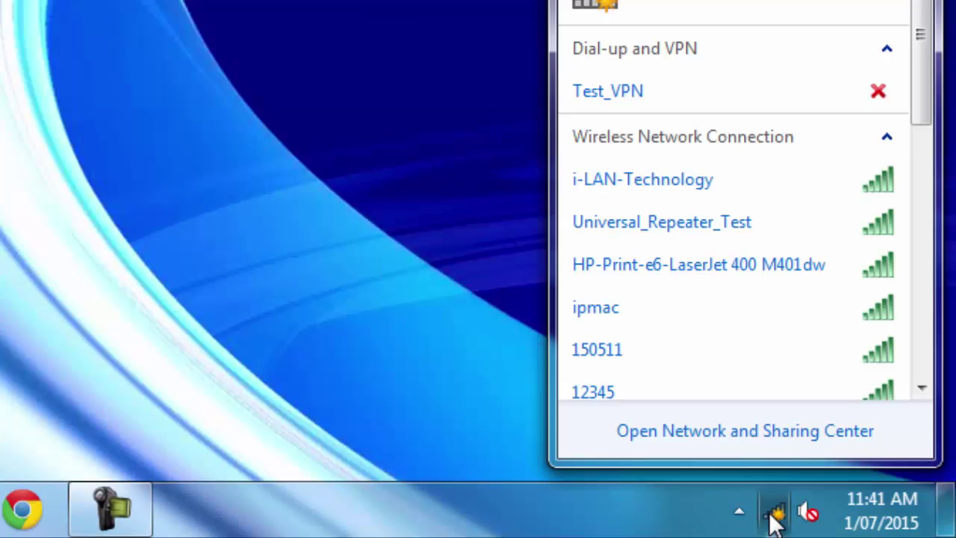
left_click(752, 223)
left_click(817, 262)
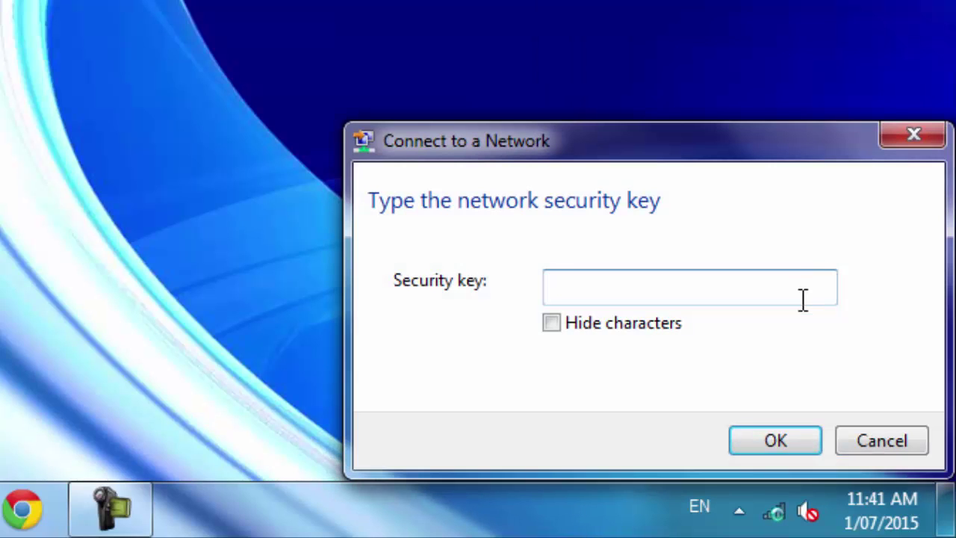
type("12345678")
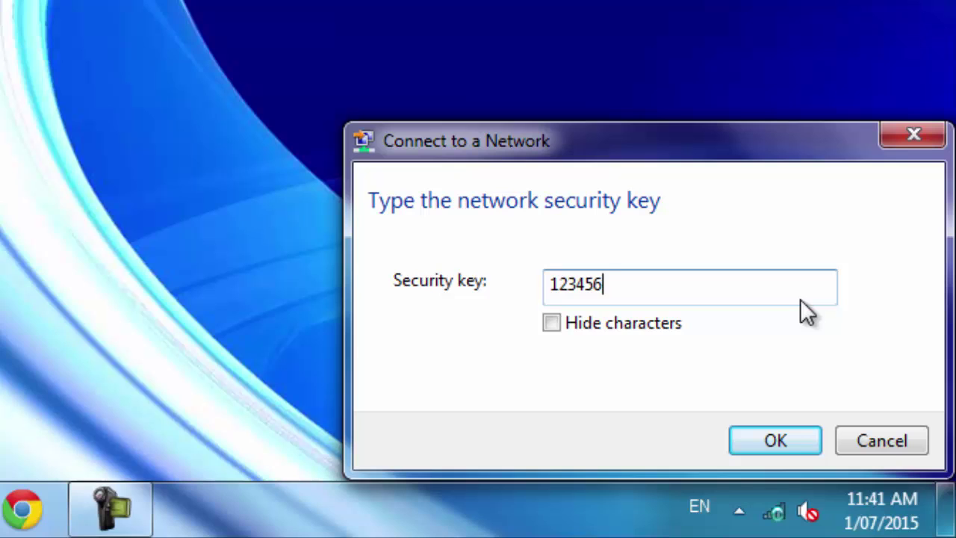
left_click(772, 447)
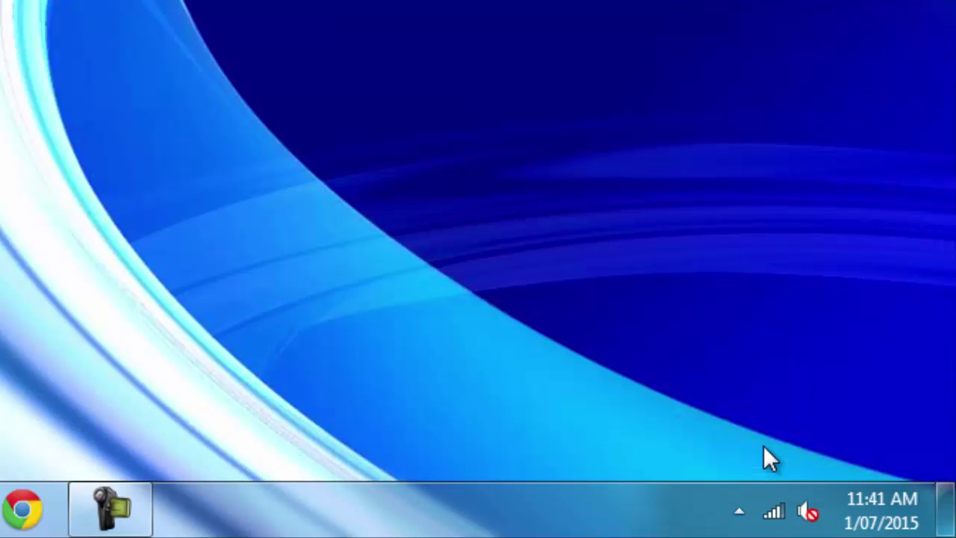
left_click(774, 512)
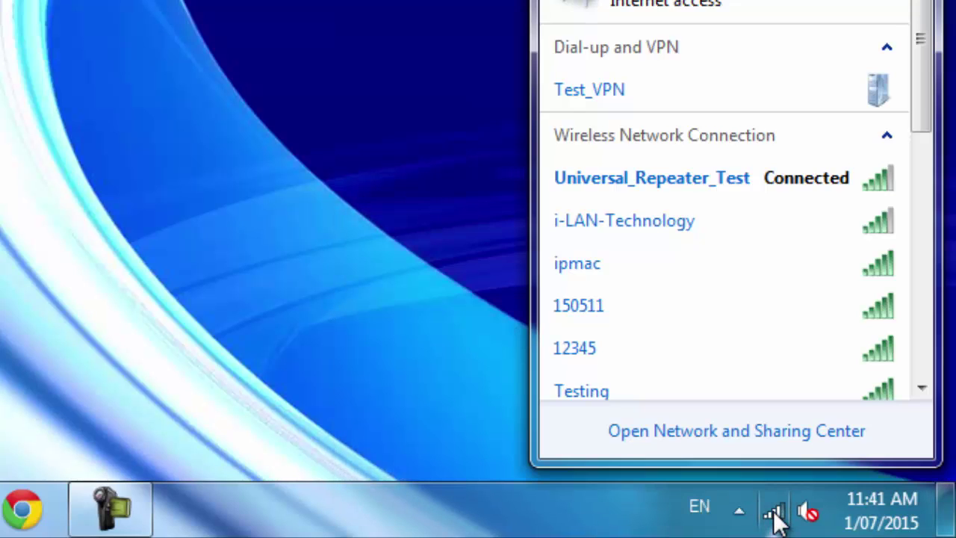
left_click(773, 513)
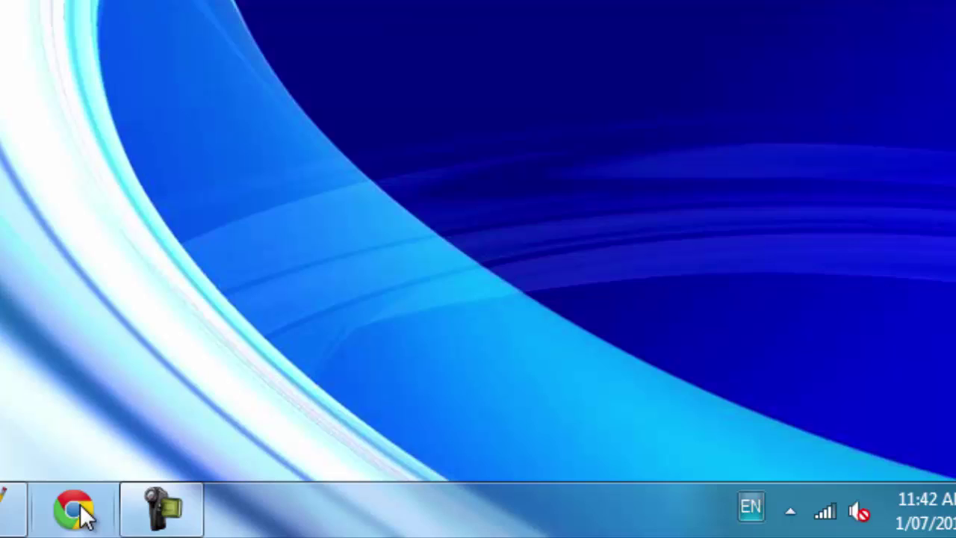
left_click(80, 511)
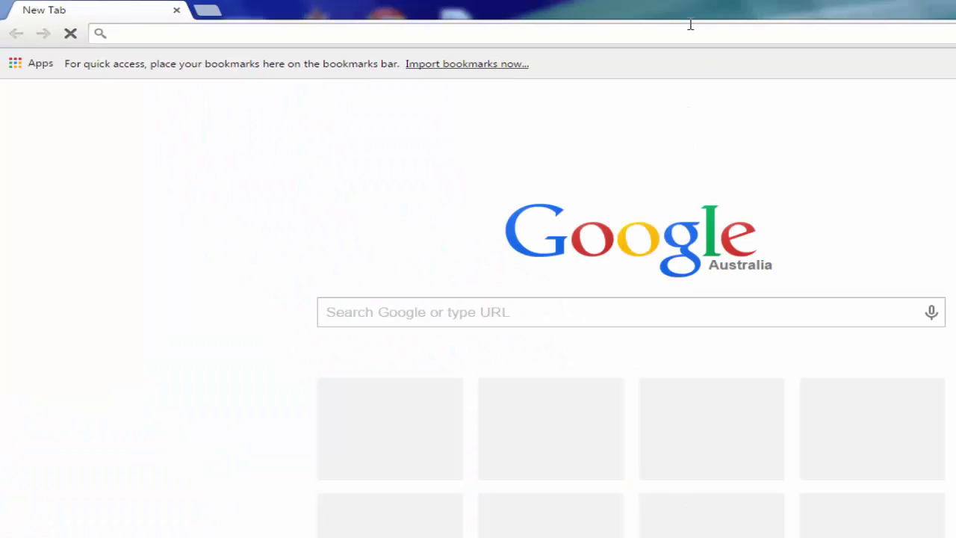
type("www.draytek.com.au")
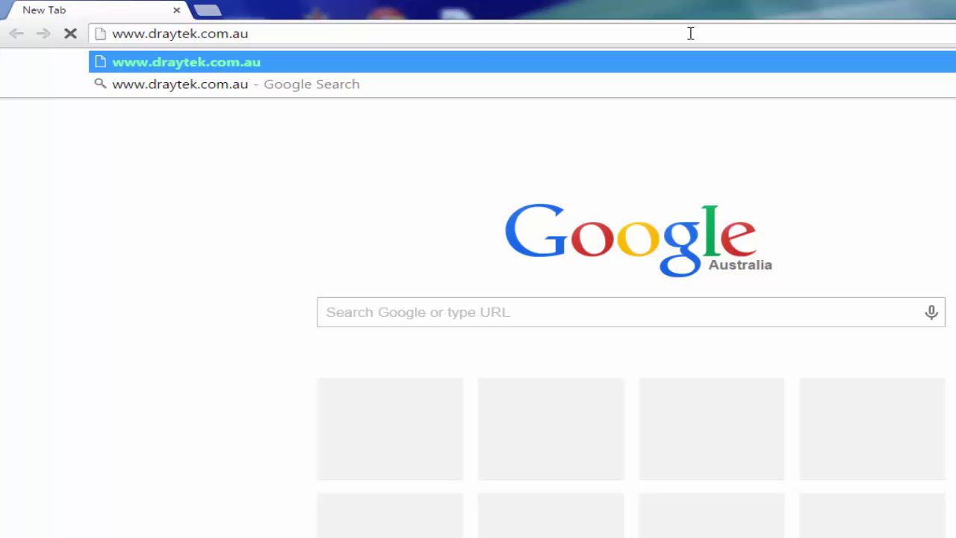
key("Return")
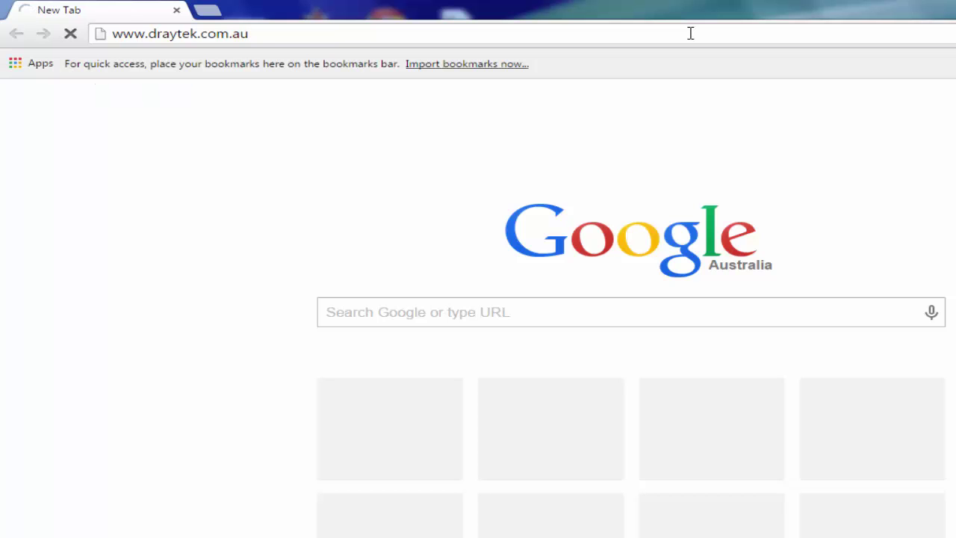